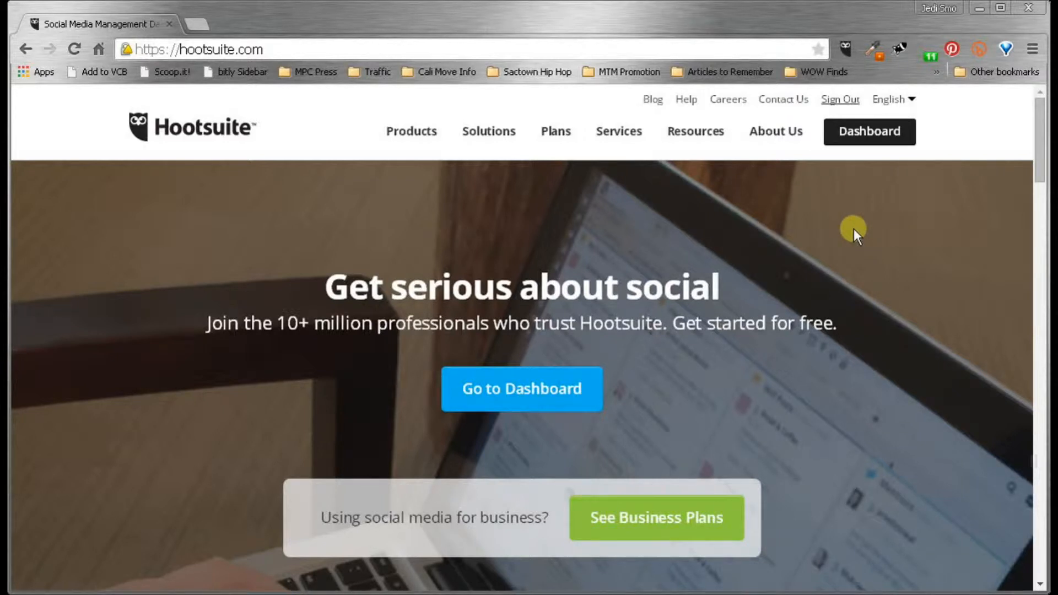
# - Open the Hootsuite dashboard from the homepage and close the leftover homepage tab
pyautogui.click(868, 134)
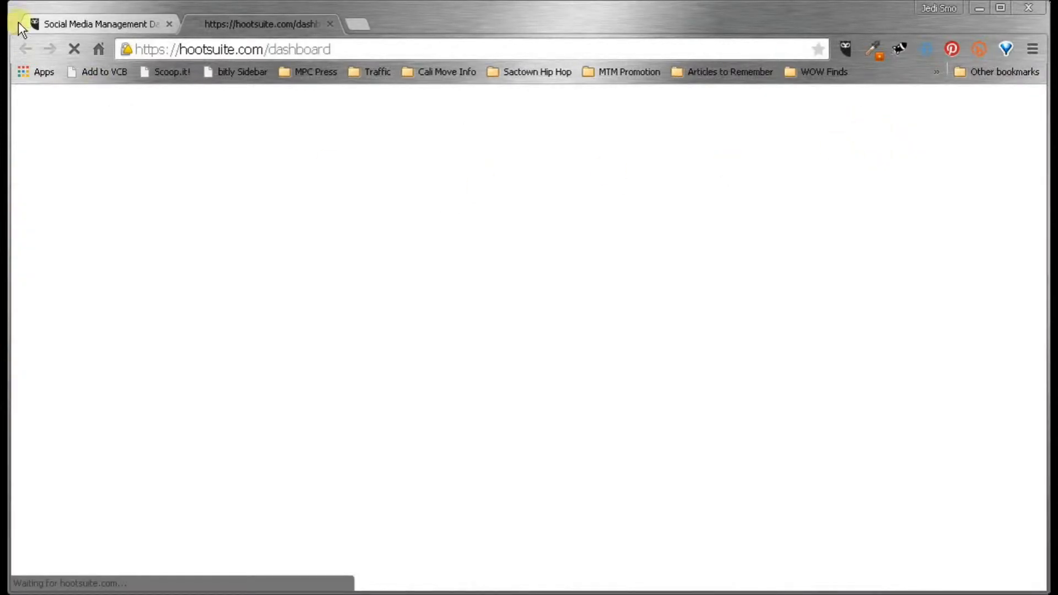
pyautogui.click(169, 26)
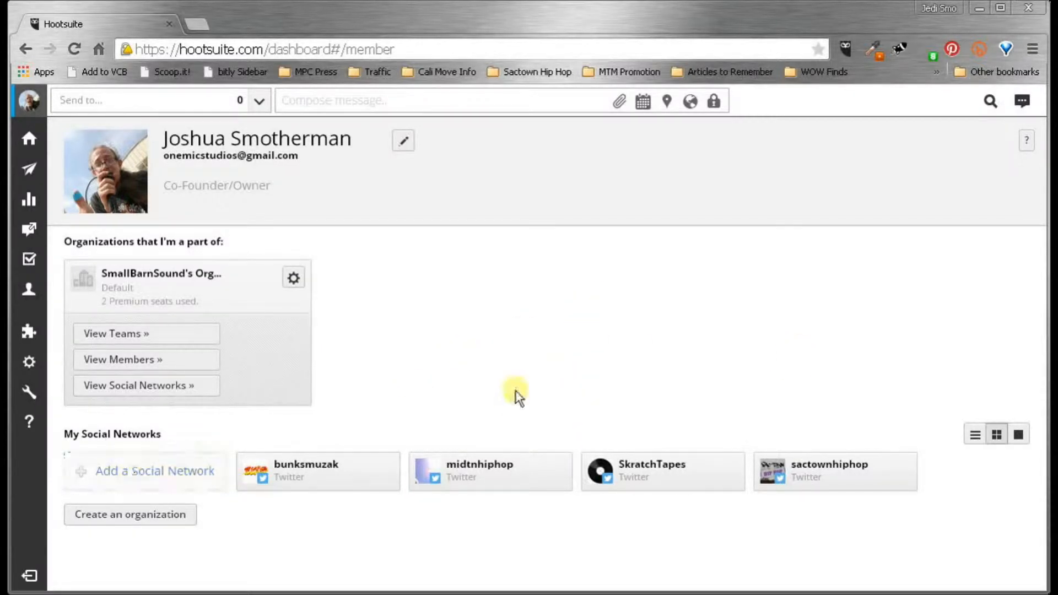
# - Examine the connection options for Twitter, Facebook, Google+, LinkedIn and WordPress when adding a social network, without connecting any
pyautogui.click(161, 463)
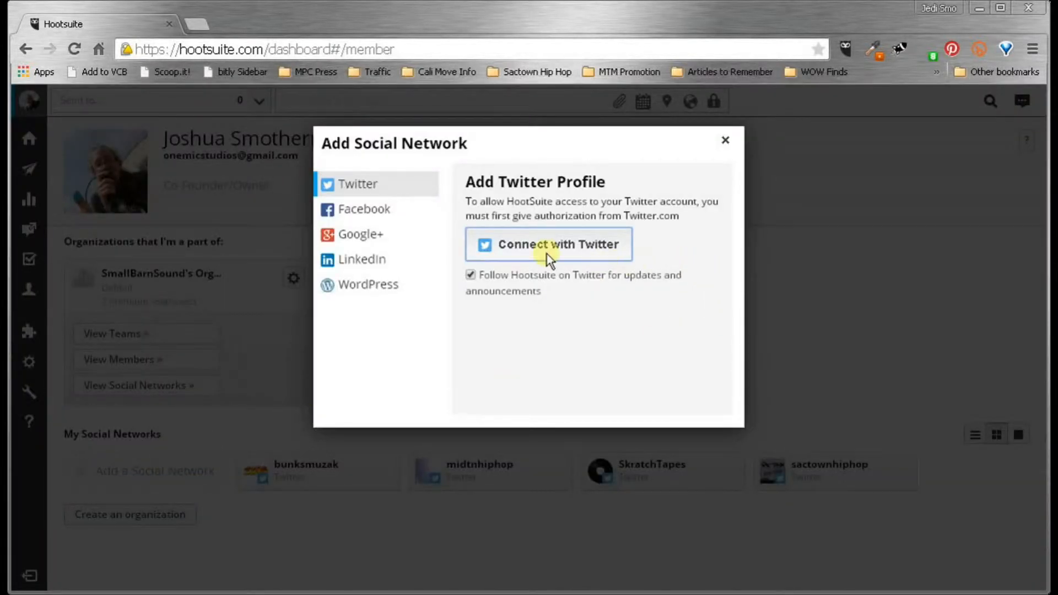
pyautogui.click(435, 208)
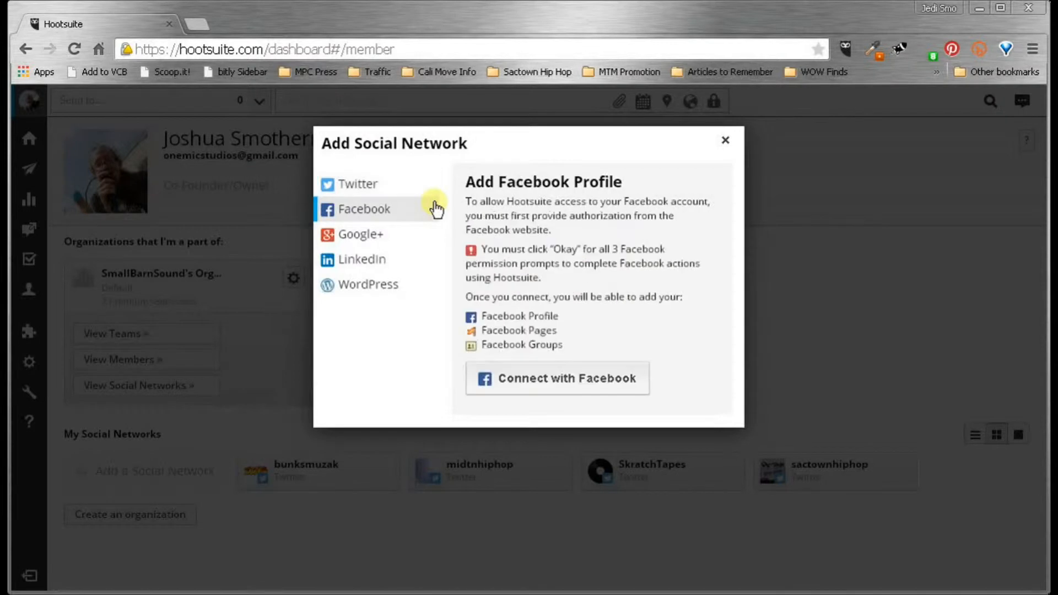
pyautogui.click(389, 249)
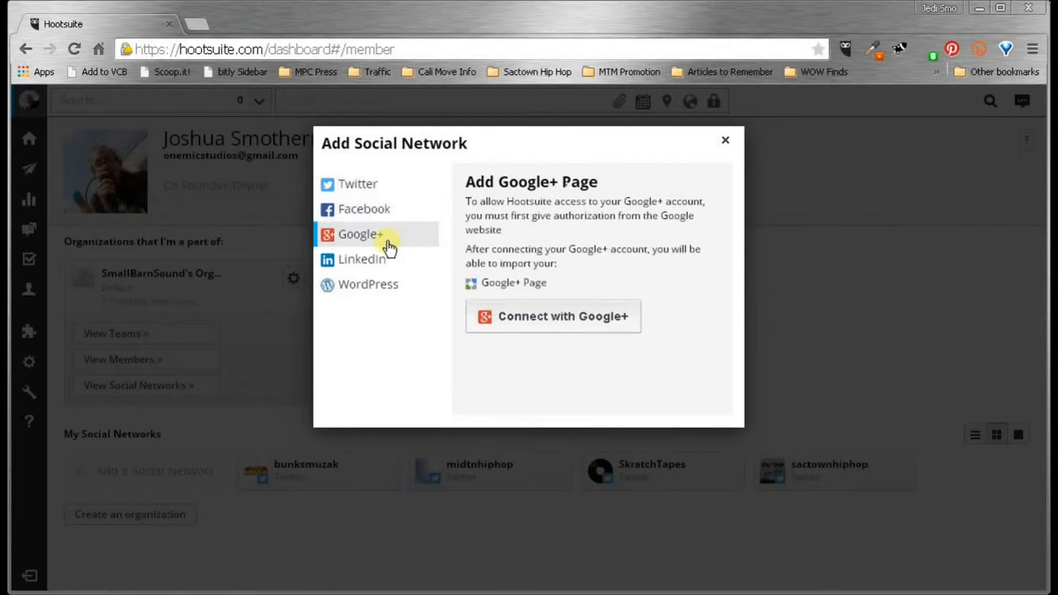
pyautogui.click(360, 259)
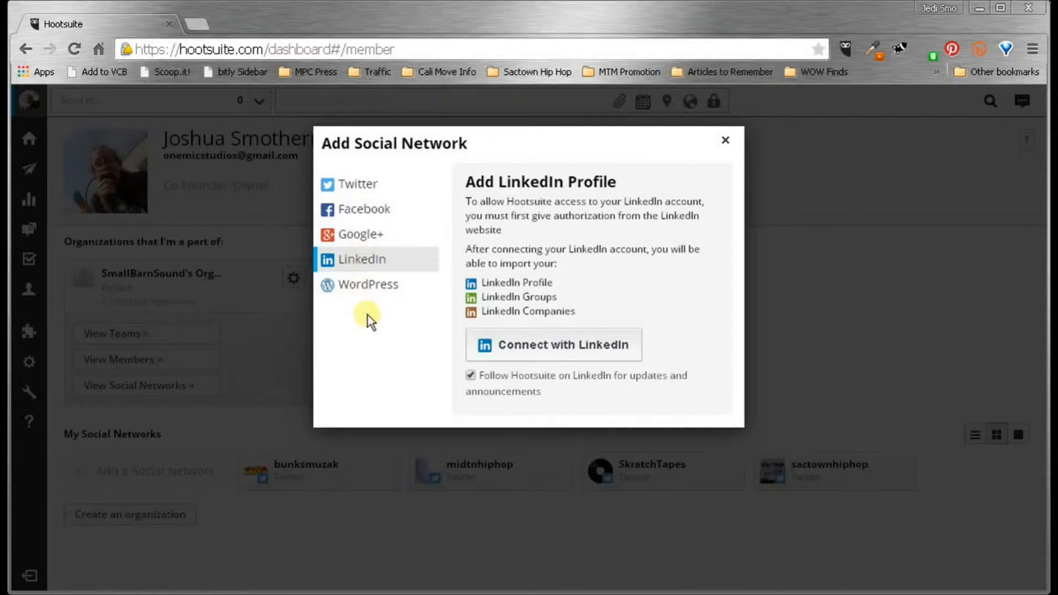
pyautogui.click(370, 287)
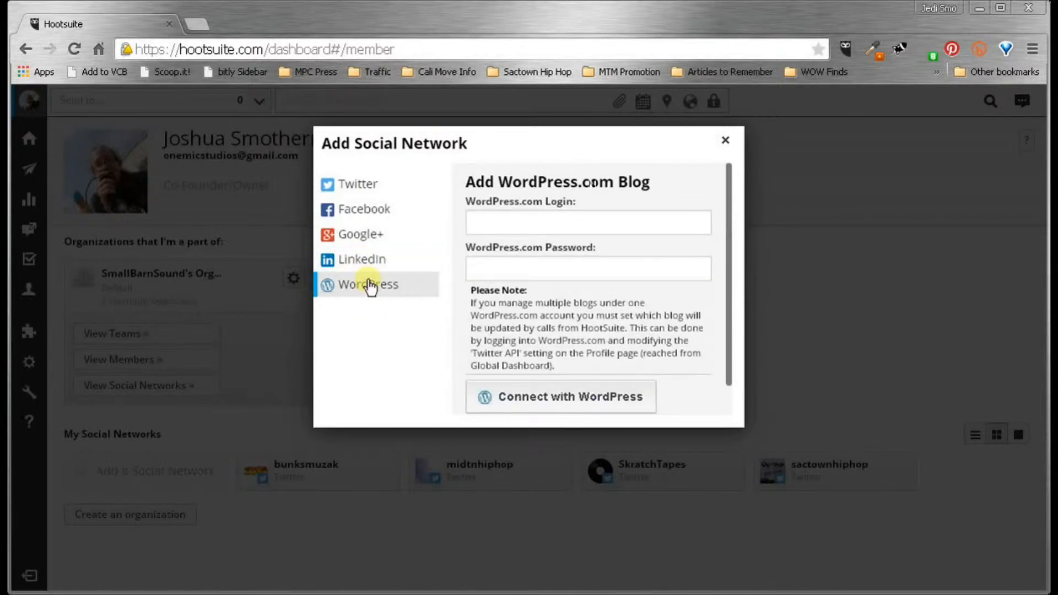
pyautogui.click(360, 260)
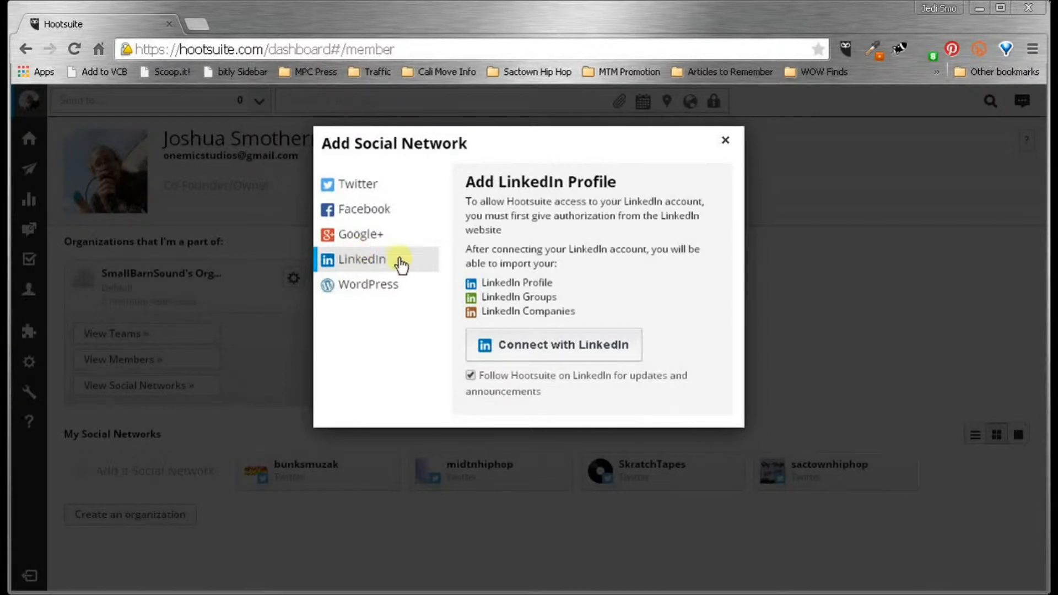
pyautogui.click(379, 209)
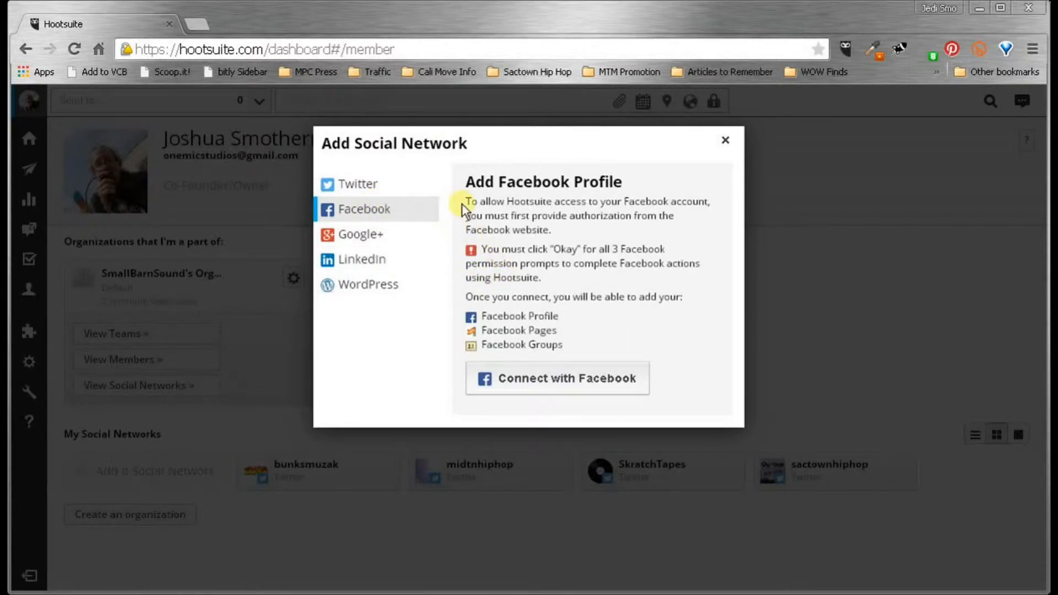
pyautogui.click(379, 189)
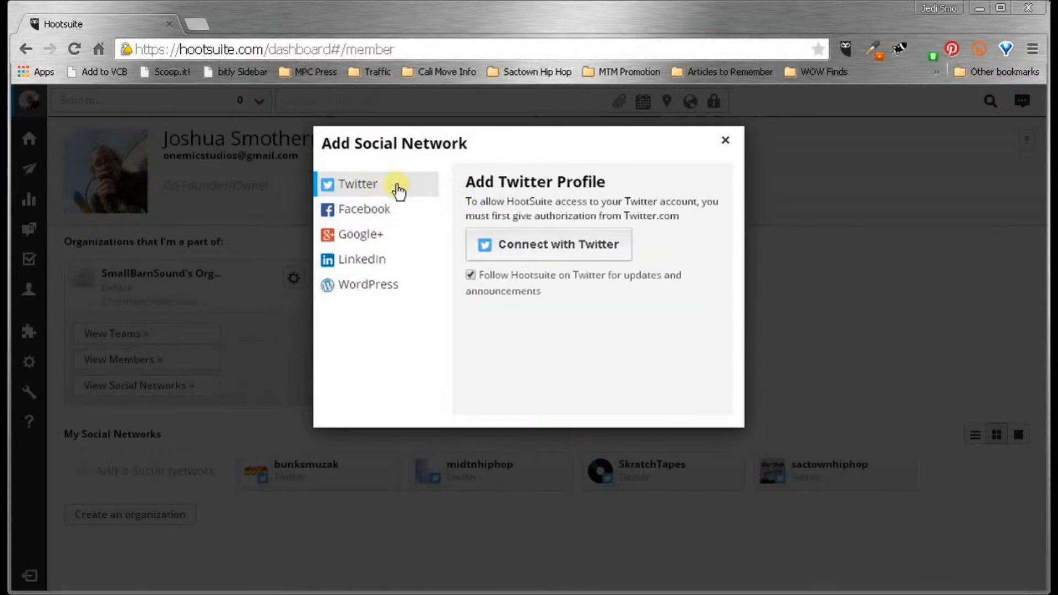
pyautogui.click(726, 144)
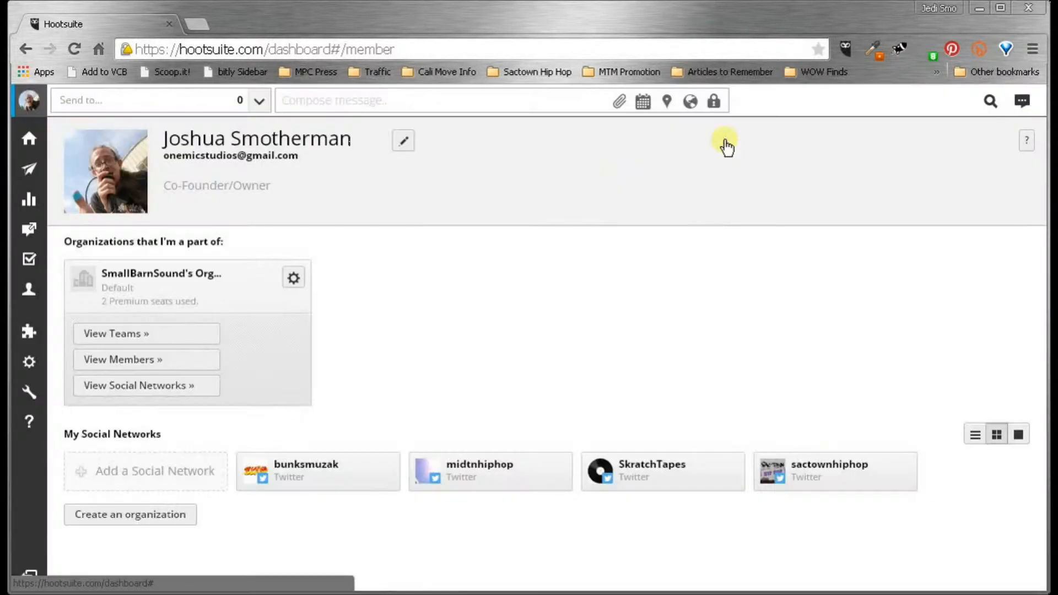
# - Create a dashboard tab named SkratchTapes and add a Mentions stream for the SkratchTapes Twitter account
pyautogui.click(34, 135)
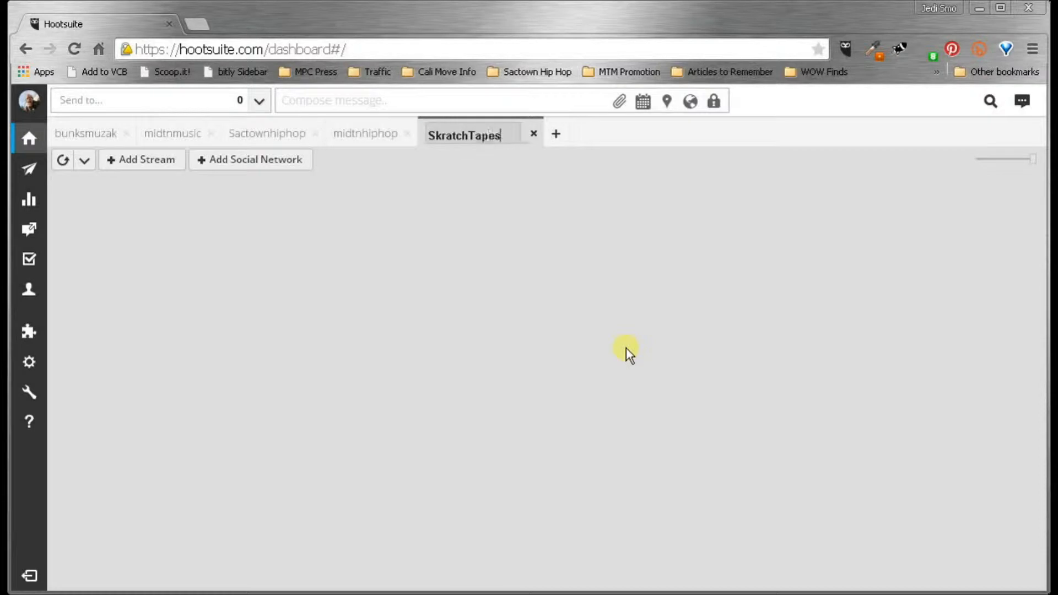
pyautogui.press('Return')
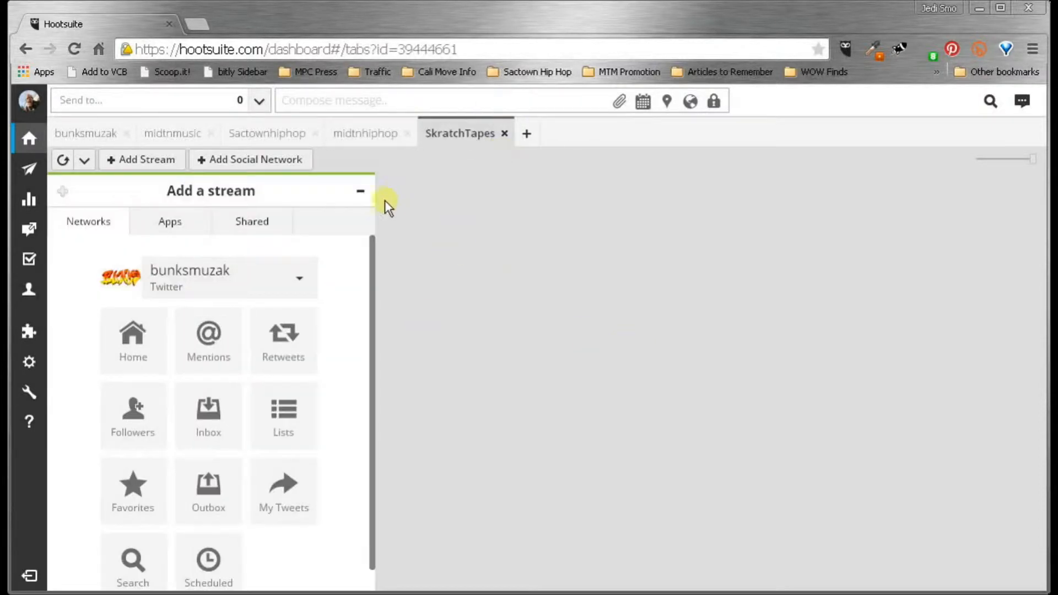
pyautogui.moveTo(31, 100)
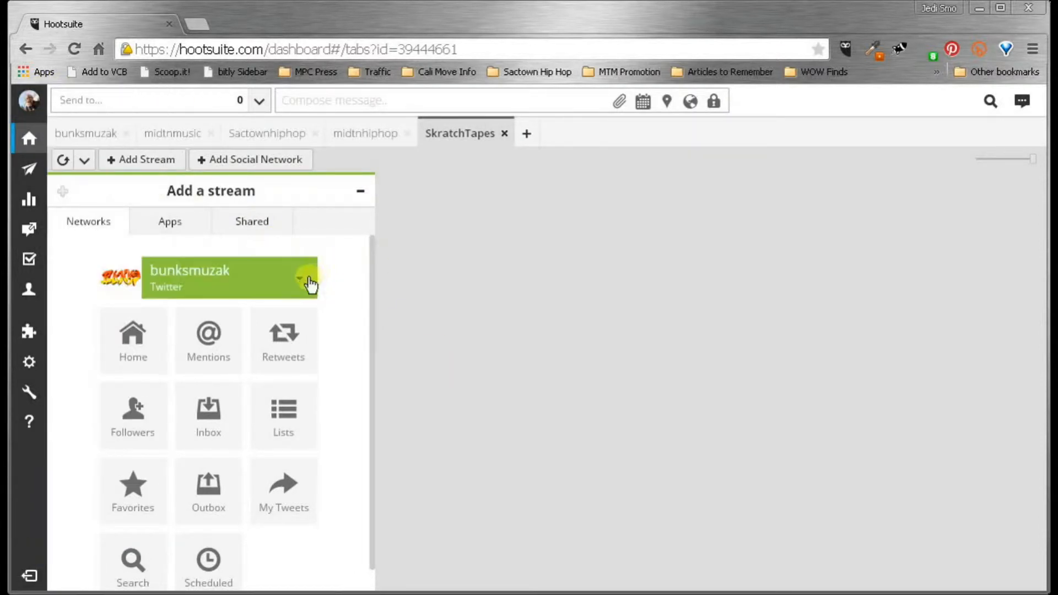
pyautogui.click(312, 277)
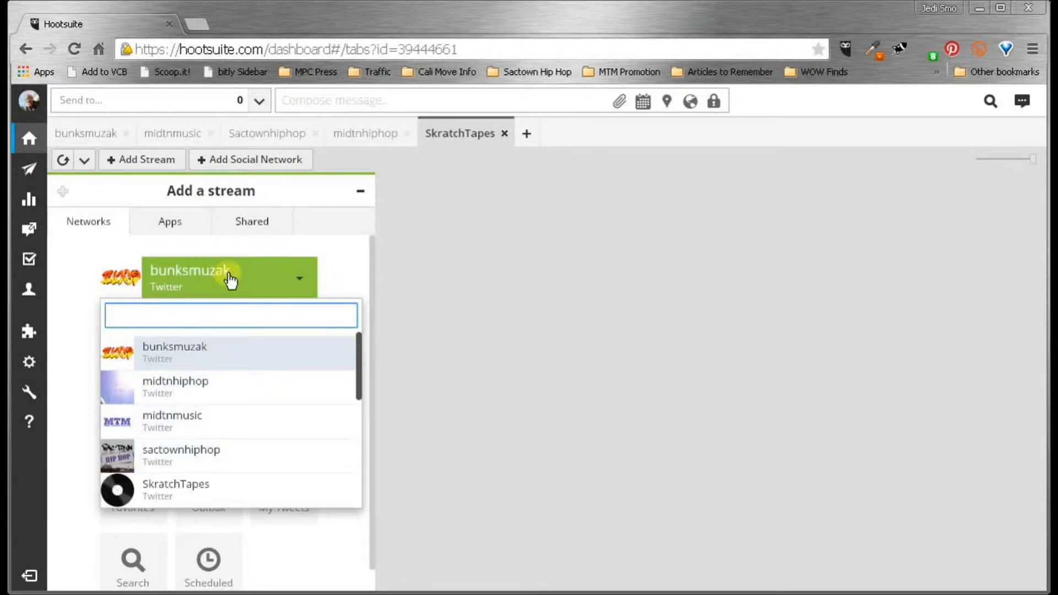
pyautogui.scroll(-2, 234, 382)
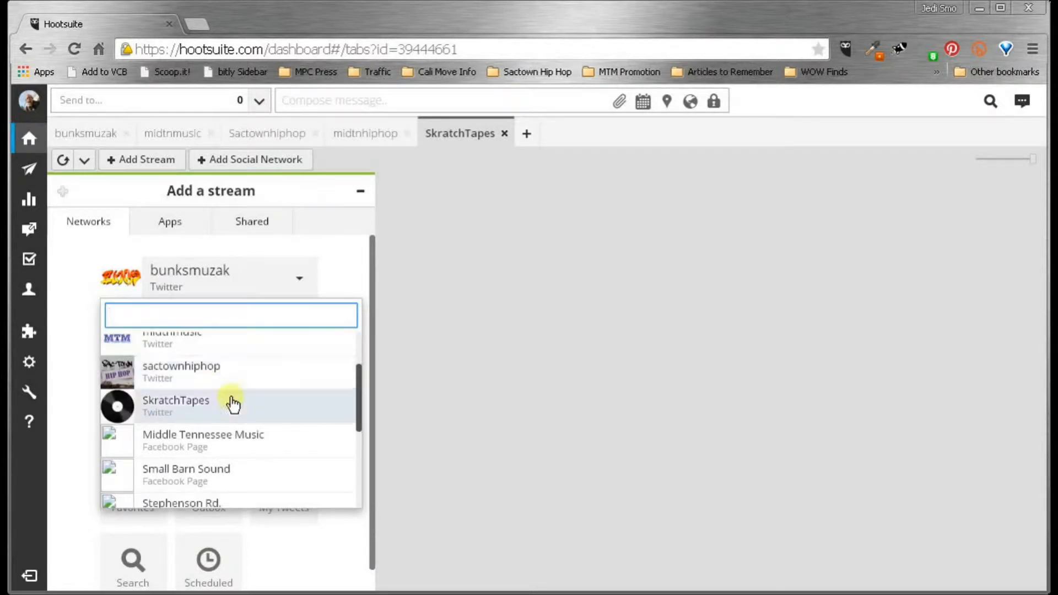
pyautogui.click(215, 409)
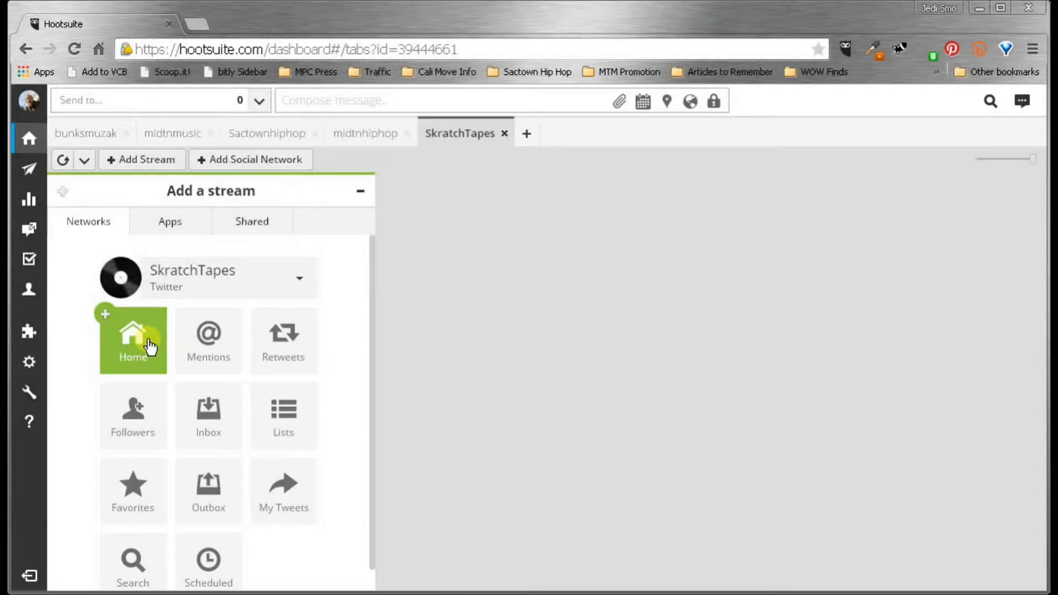
pyautogui.click(214, 347)
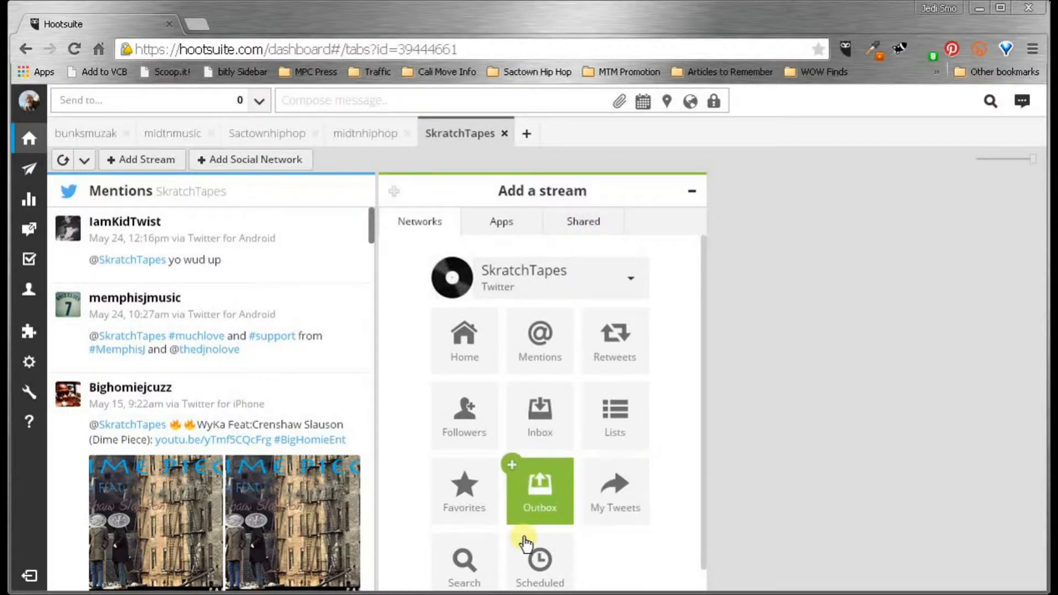
# - Add a Twitter search stream for "indie music" to the SkratchTapes tab
pyautogui.click(461, 558)
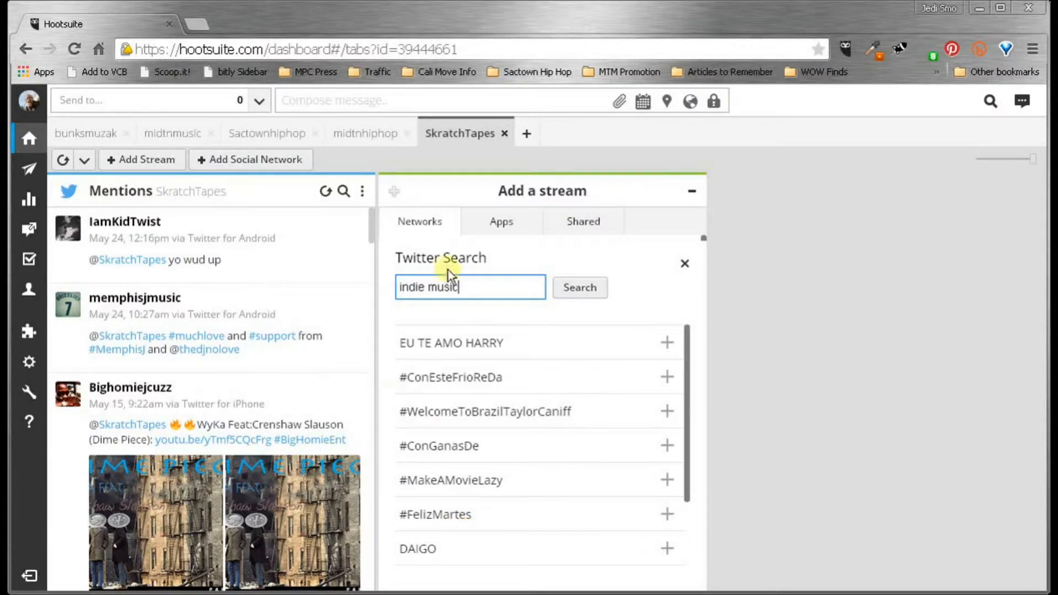
pyautogui.click(580, 289)
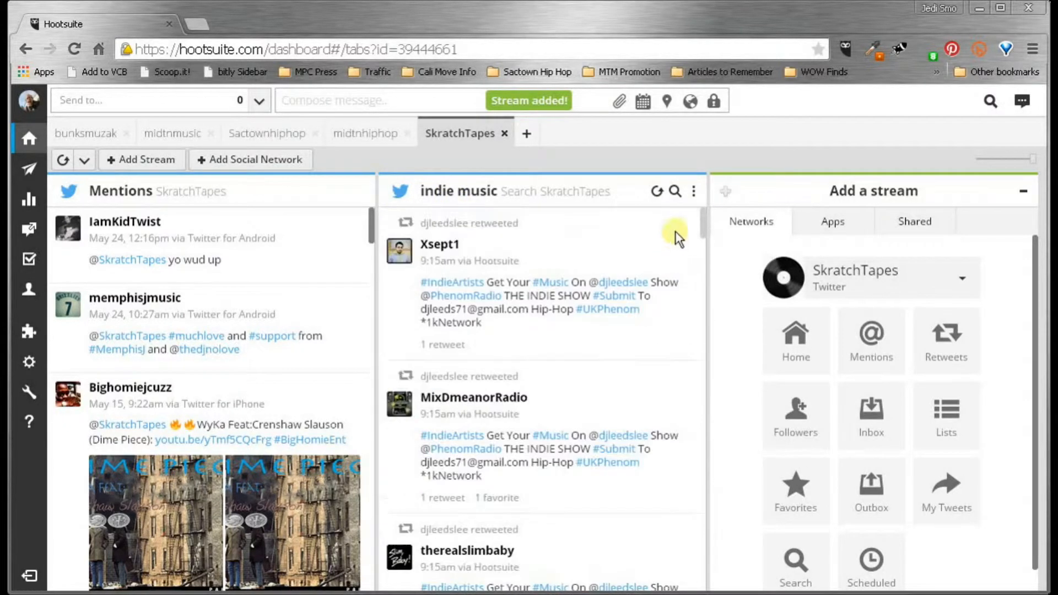
# - Switch the indie music stream's display to Text only and back to Text + image
pyautogui.click(693, 191)
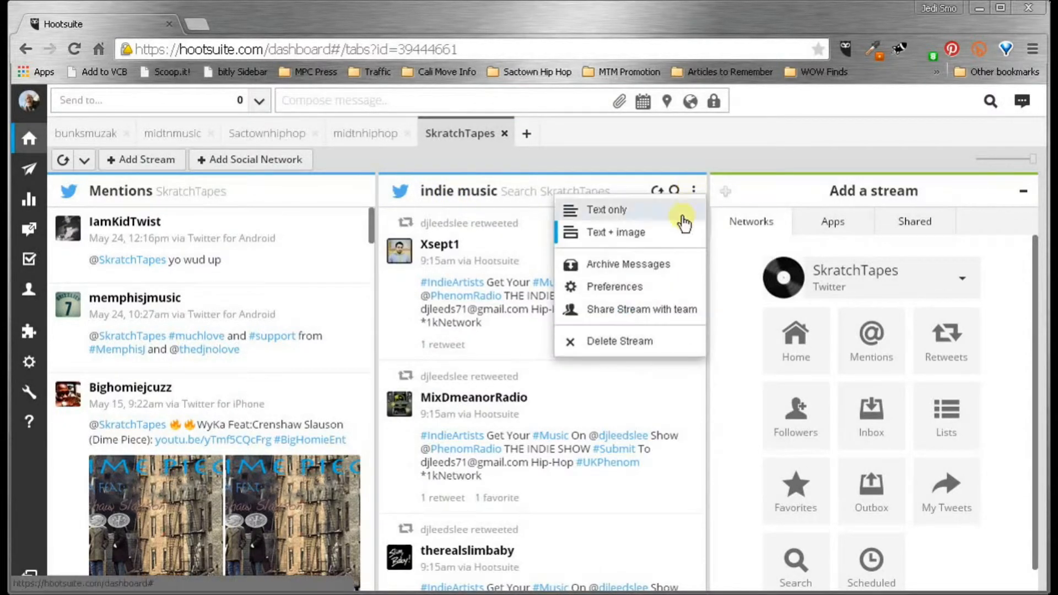
pyautogui.click(626, 209)
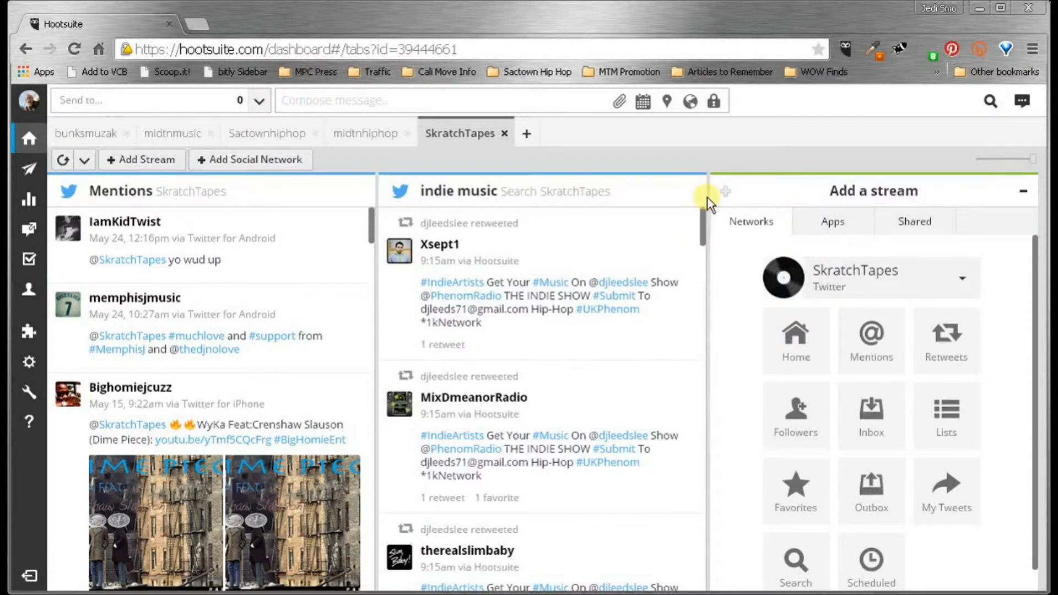
pyautogui.click(694, 190)
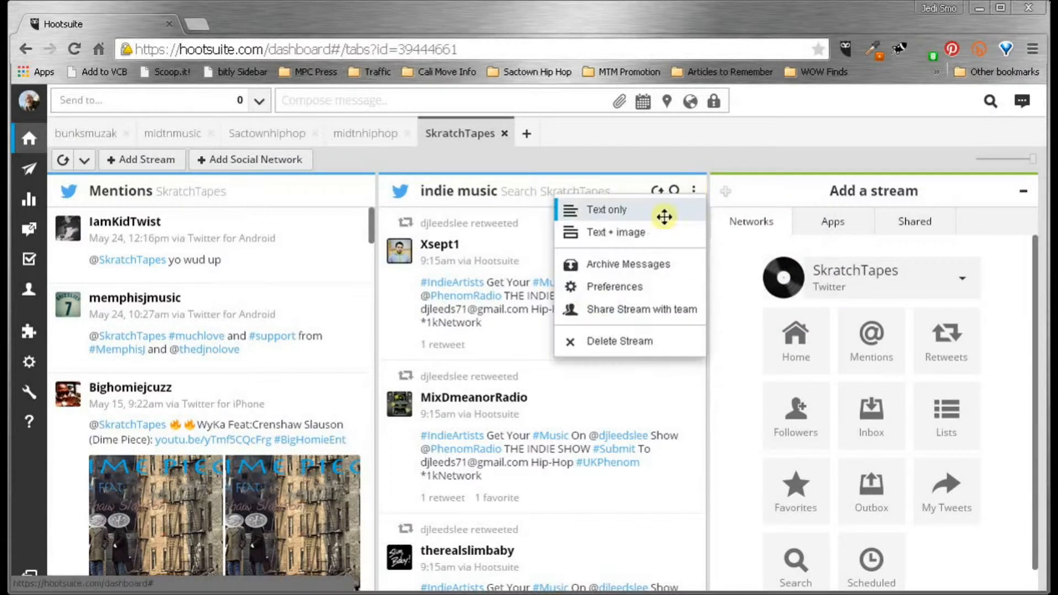
pyautogui.click(641, 234)
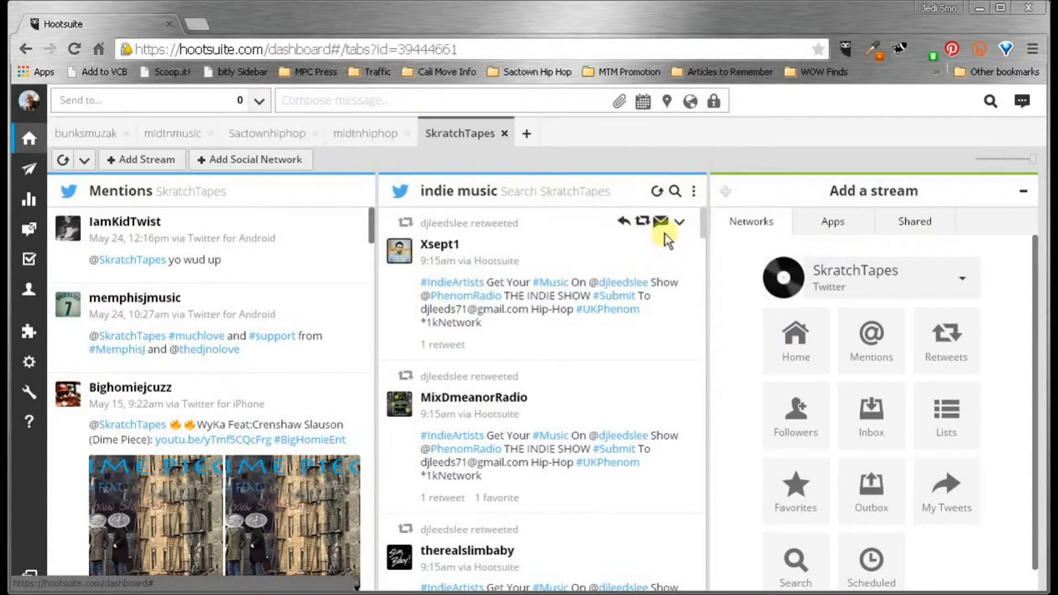
# - Delete the indie music search stream from the SkratchTapes tab
pyautogui.click(695, 193)
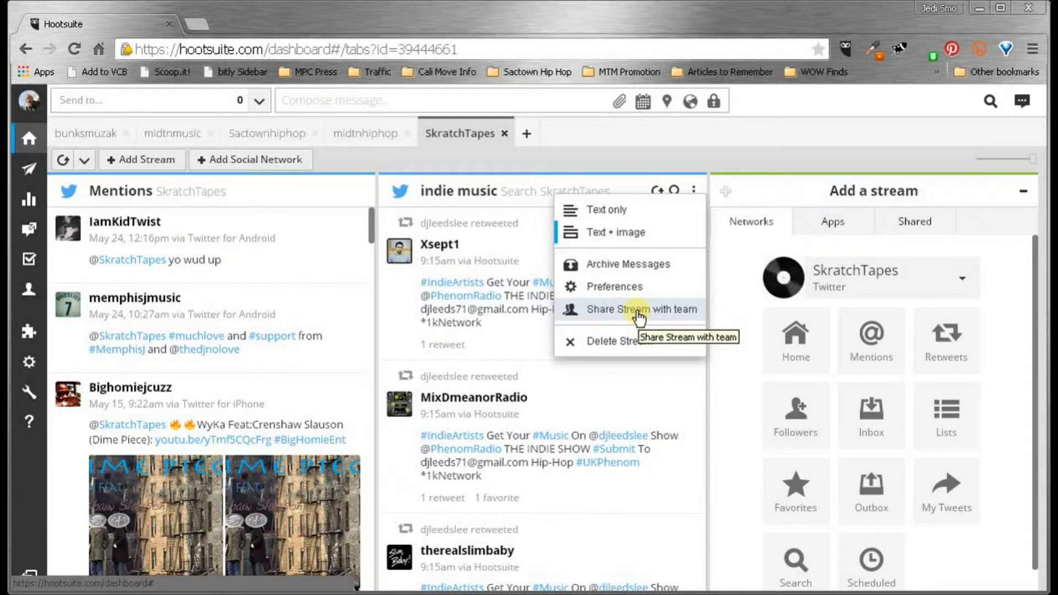
pyautogui.click(693, 187)
pyautogui.click(694, 188)
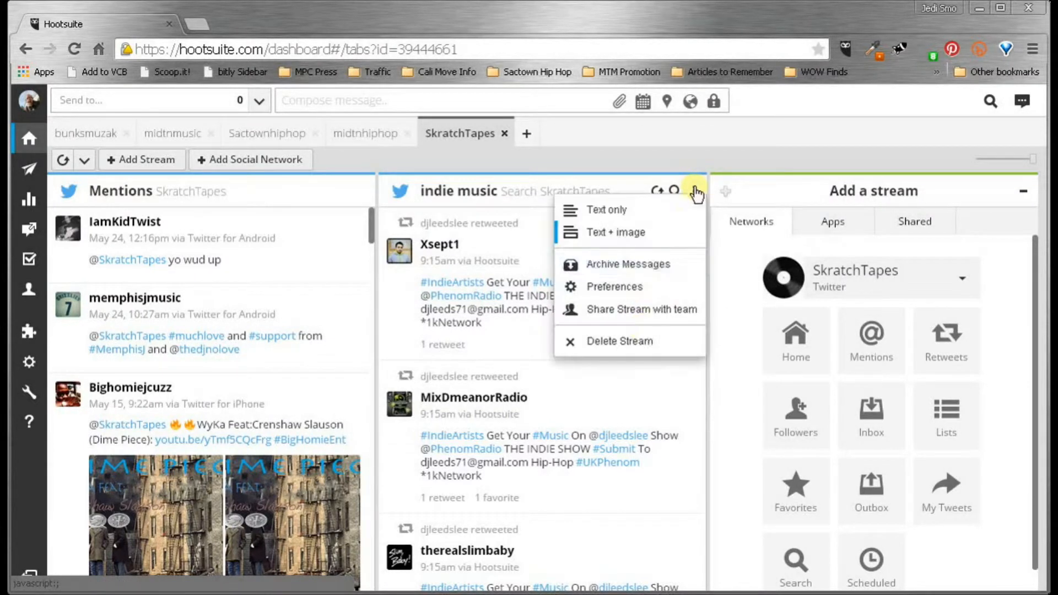
pyautogui.click(626, 341)
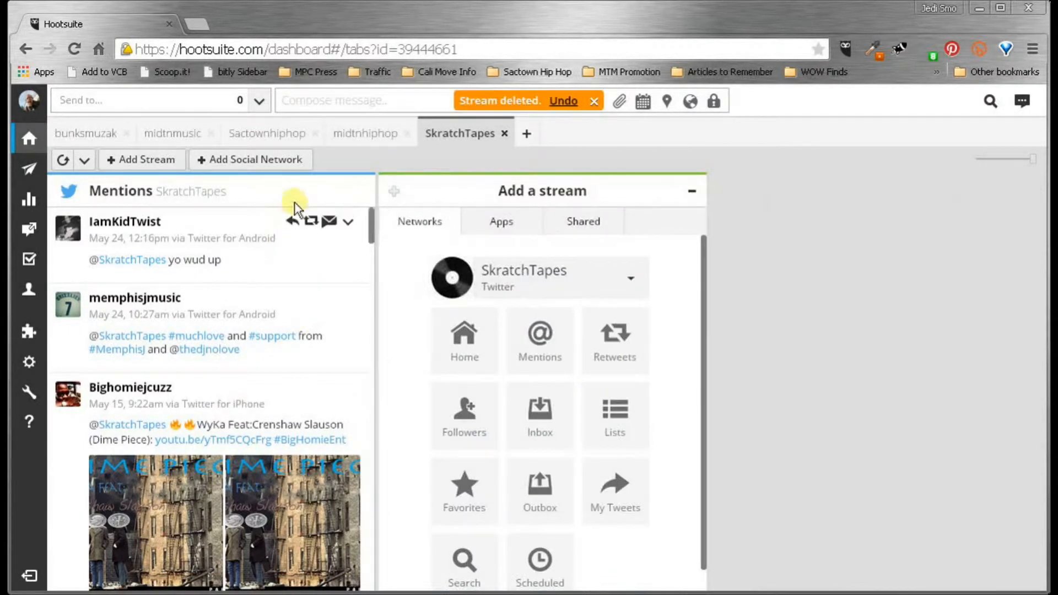
# - Add a Scheduled stream for the SkratchTapes Twitter account beside its Mentions stream
pyautogui.click(362, 191)
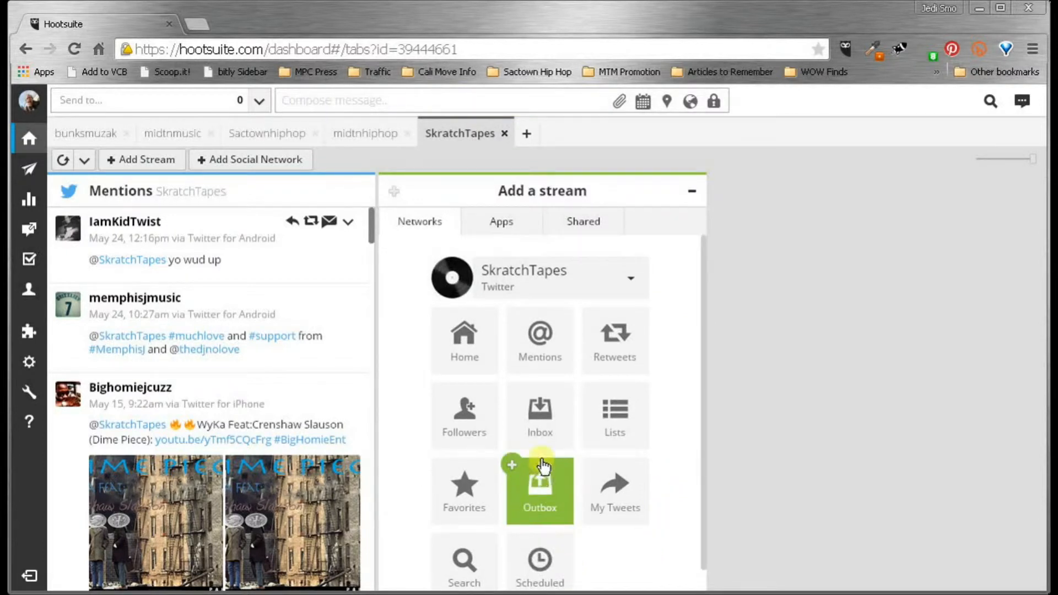
pyautogui.click(547, 563)
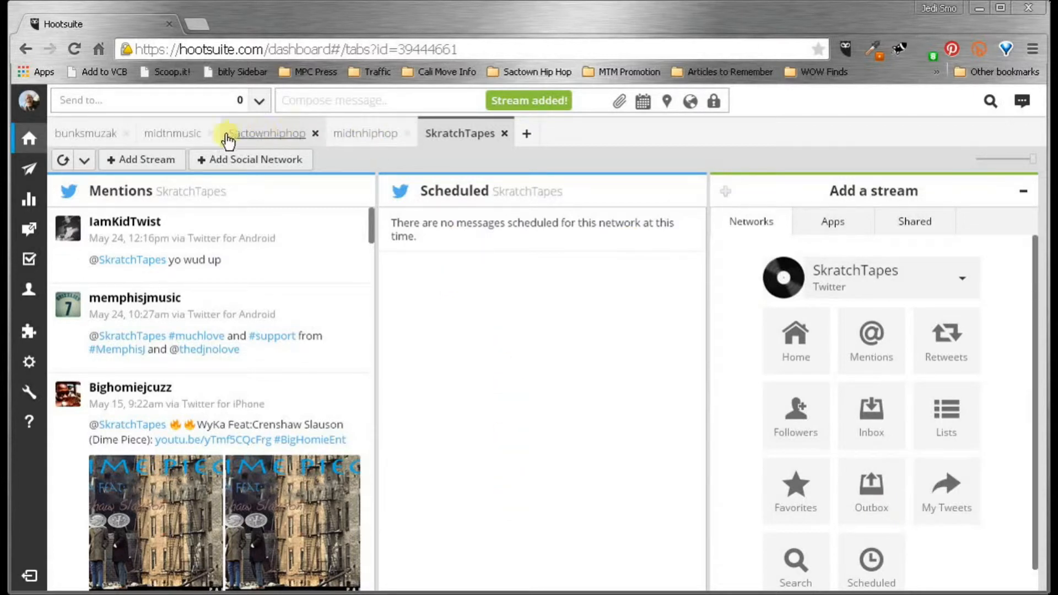
# - Examine the streams on the bunksmuzak tab, including its Scheduled messages and Recommended Bands list
pyautogui.click(82, 135)
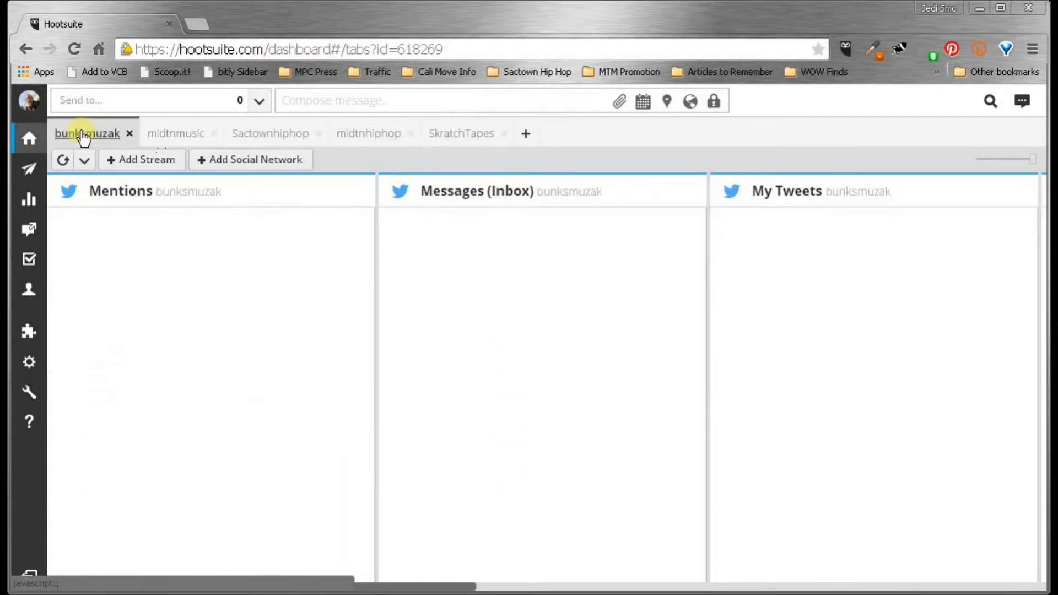
pyautogui.moveTo(458, 588); pyautogui.dragTo(994, 592)
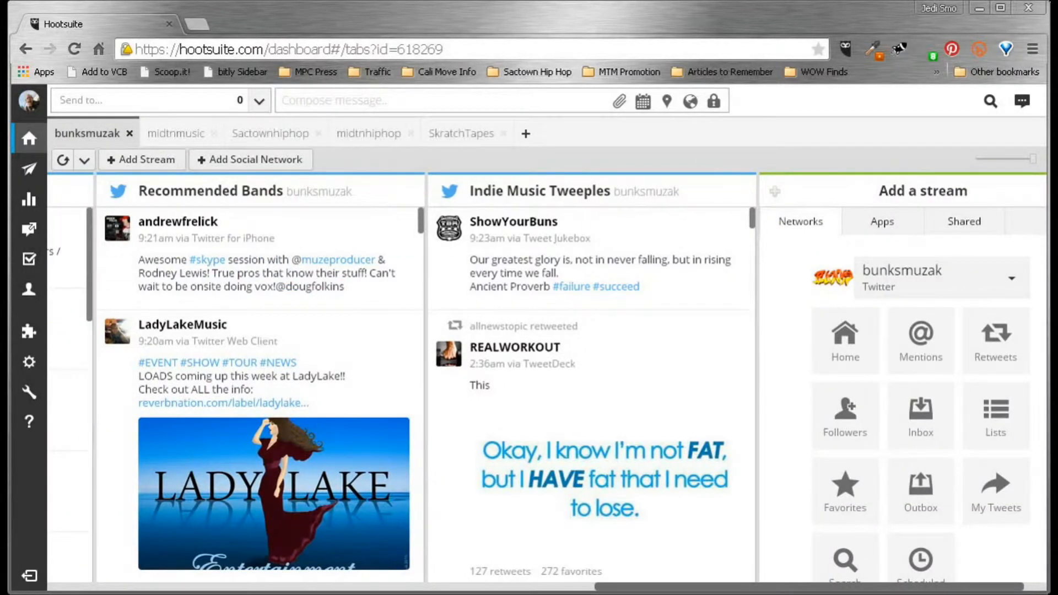
pyautogui.moveTo(1003, 588); pyautogui.dragTo(841, 588)
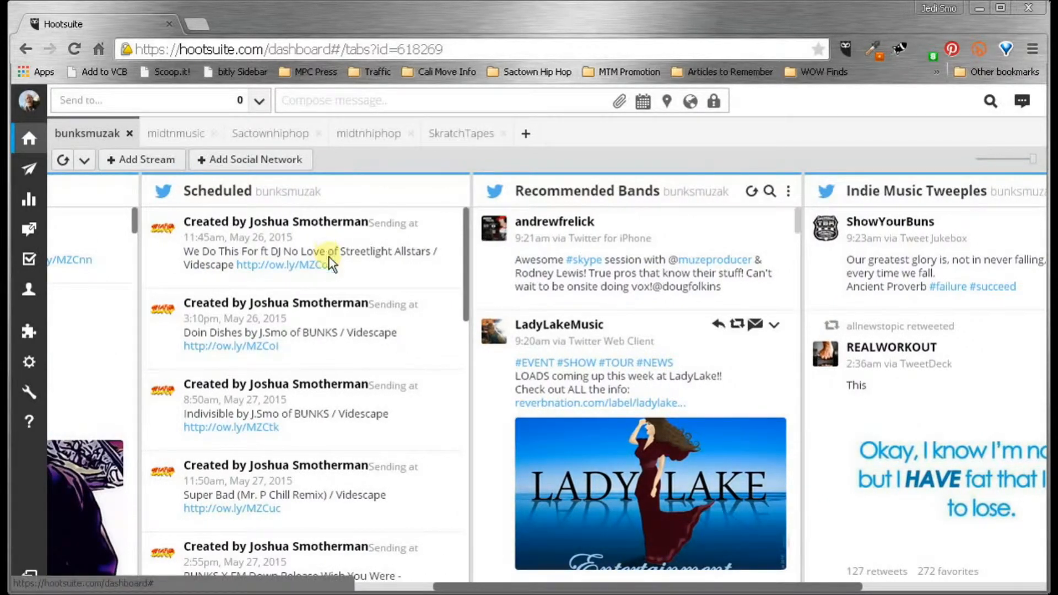
pyautogui.moveTo(467, 238); pyautogui.dragTo(487, 227)
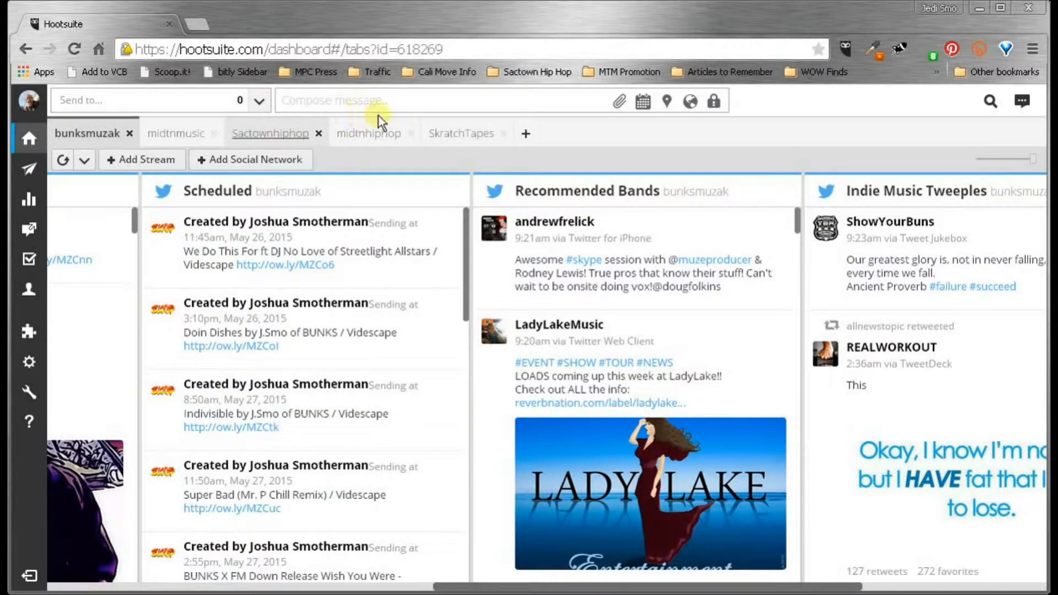
# - From the SkratchTapes tab, compose the message "i am demonstrating hootsuite today, yay!" for the midtnmusic Twitter profile
pyautogui.click(477, 137)
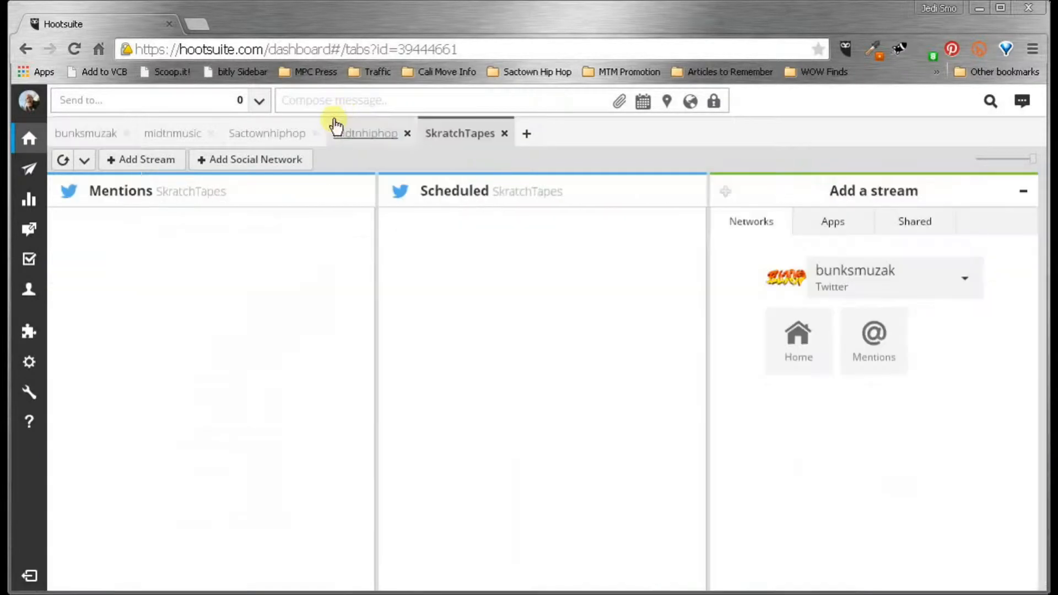
pyautogui.click(359, 100)
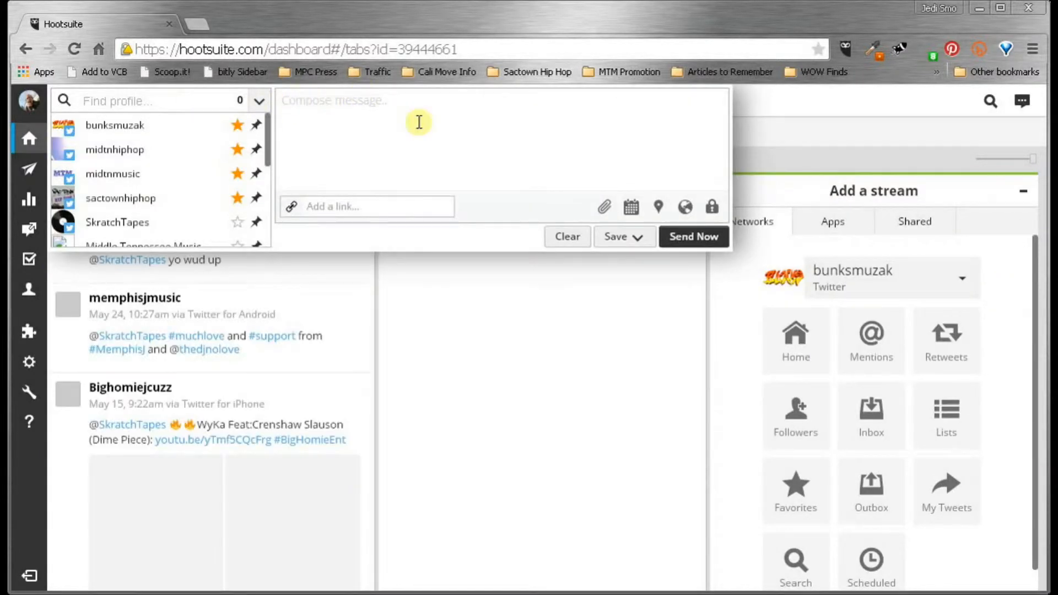
pyautogui.moveTo(270, 159)
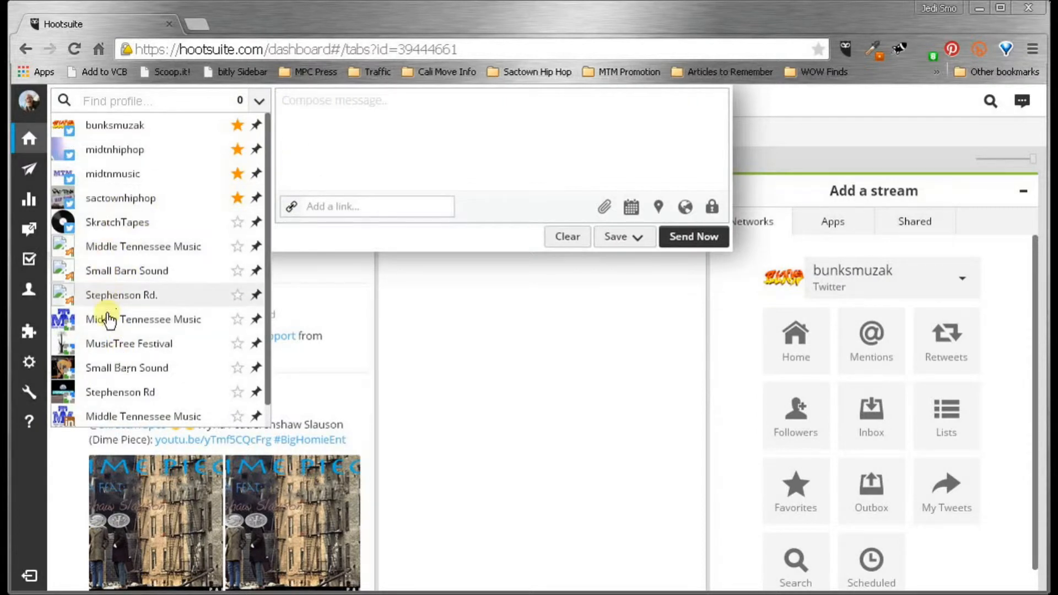
pyautogui.scroll(-1, 113, 380)
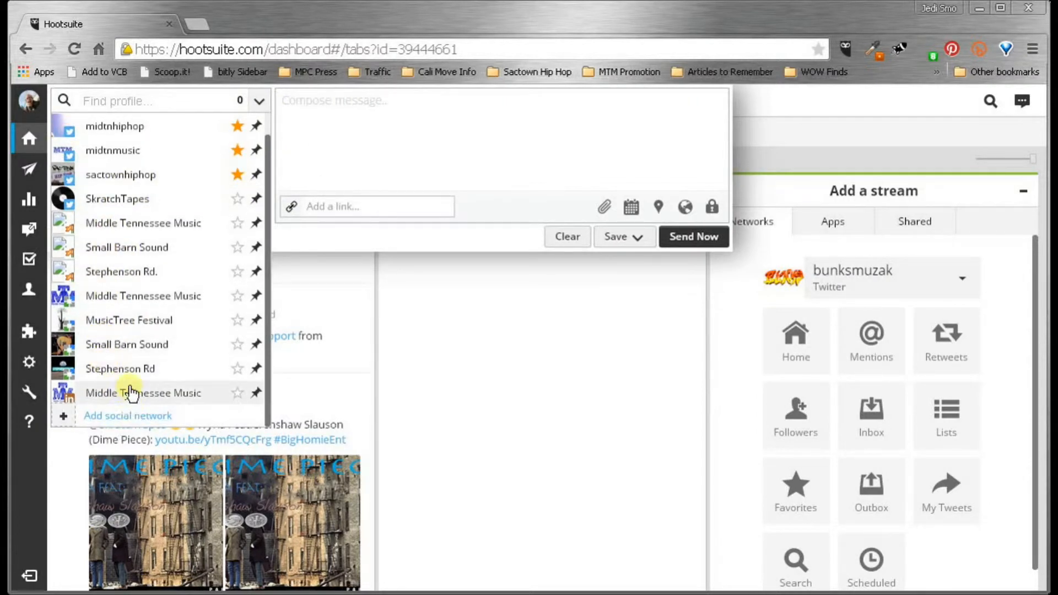
pyautogui.scroll(1, 130, 394)
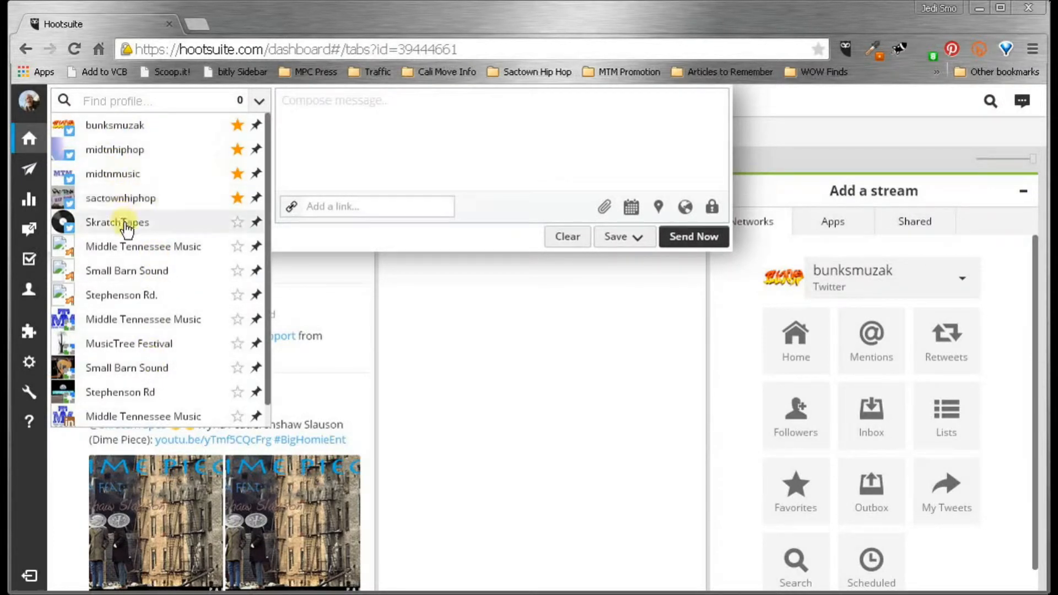
pyautogui.click(137, 176)
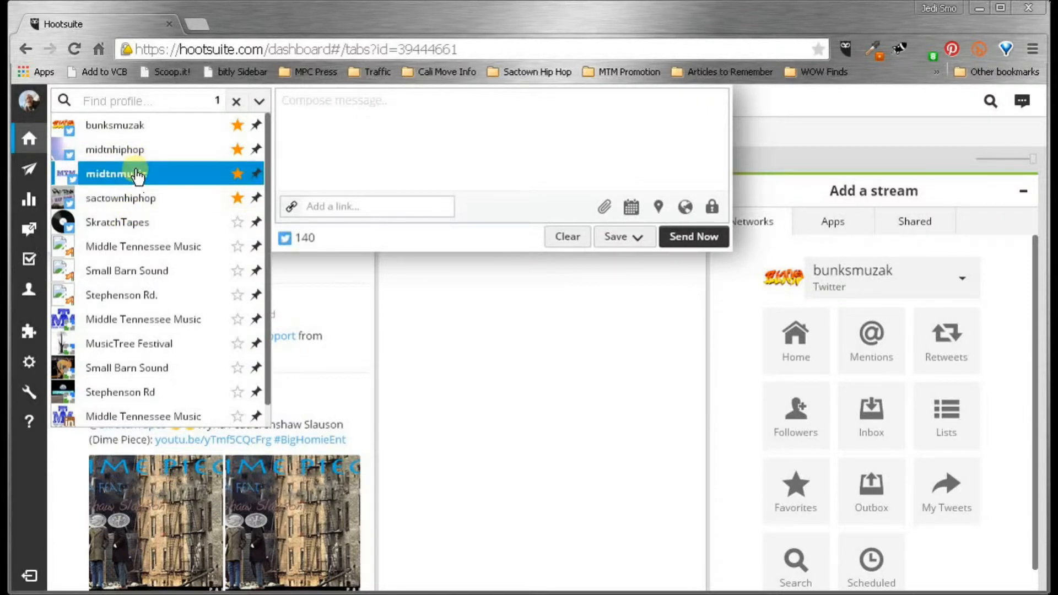
pyautogui.click(406, 147)
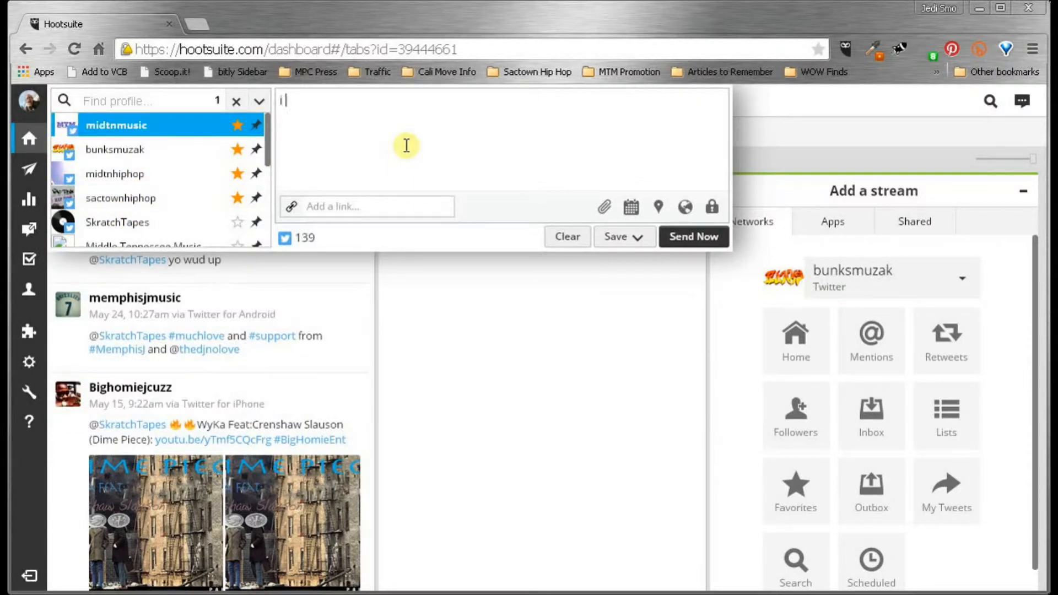
pyautogui.write('i am demonstrating hootsuite today, yay!')
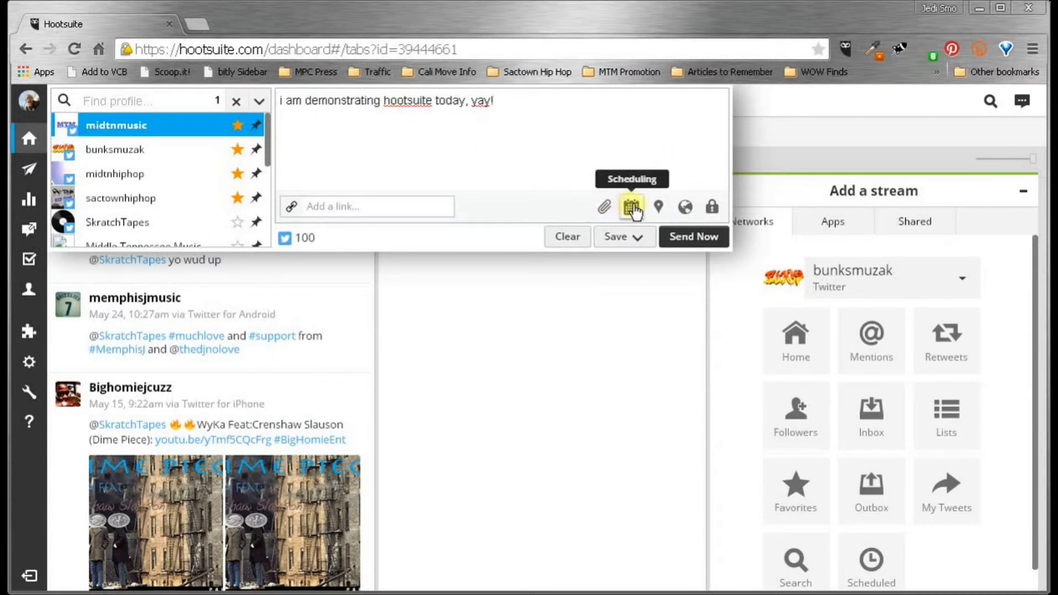
# - View the message's privacy and sharing options, then switch AutoSchedule on and back off in its scheduling options
pyautogui.click(713, 208)
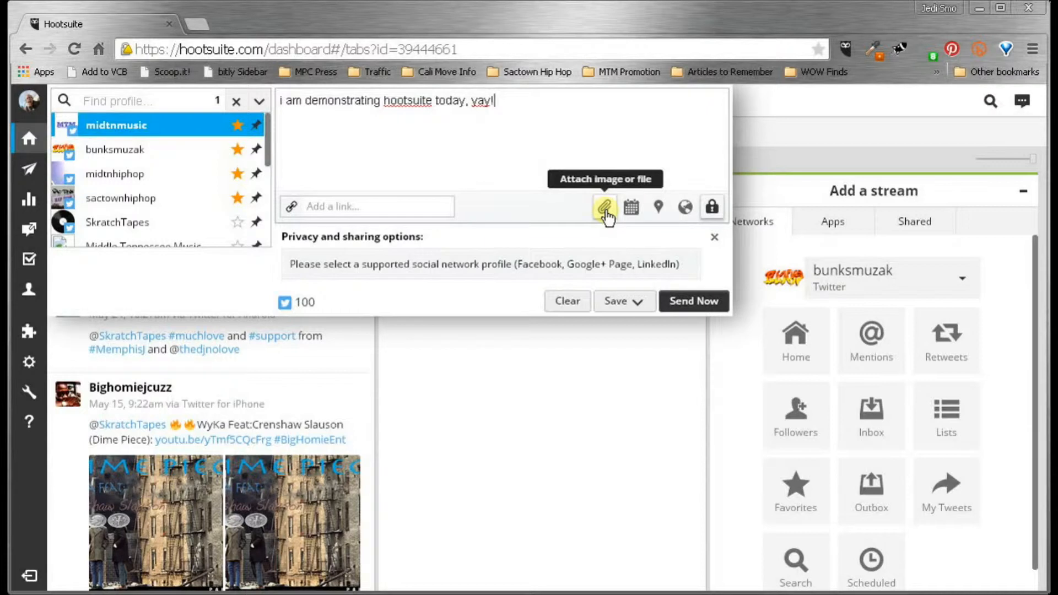
pyautogui.click(631, 208)
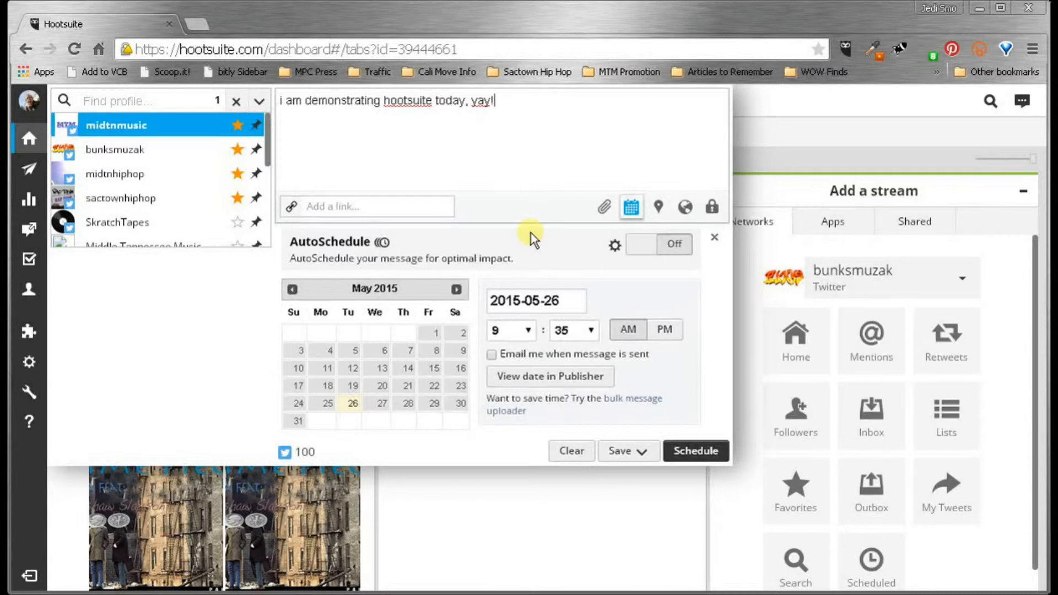
pyautogui.click(639, 253)
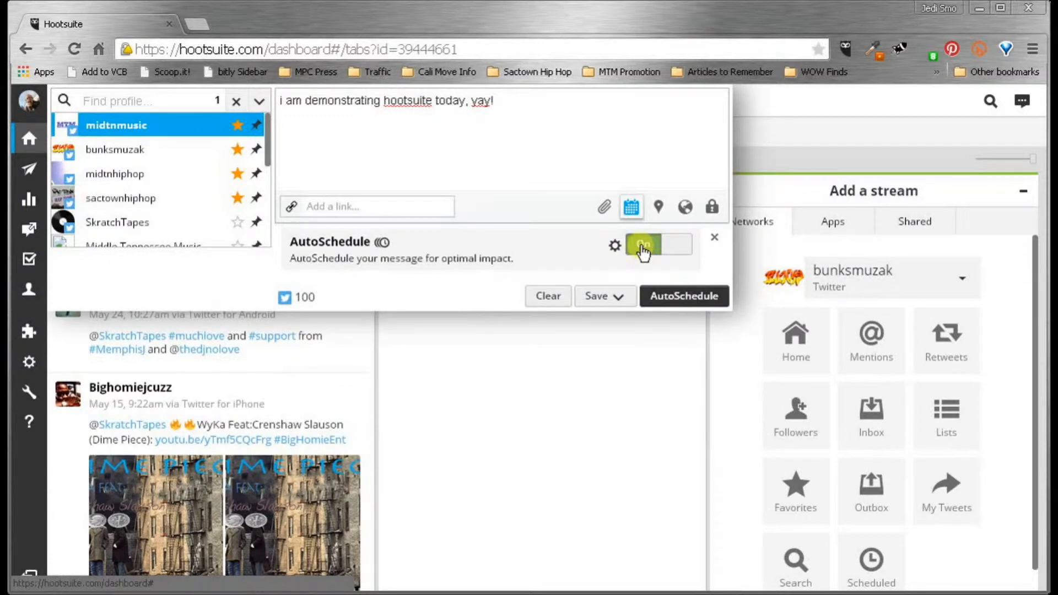
pyautogui.click(644, 251)
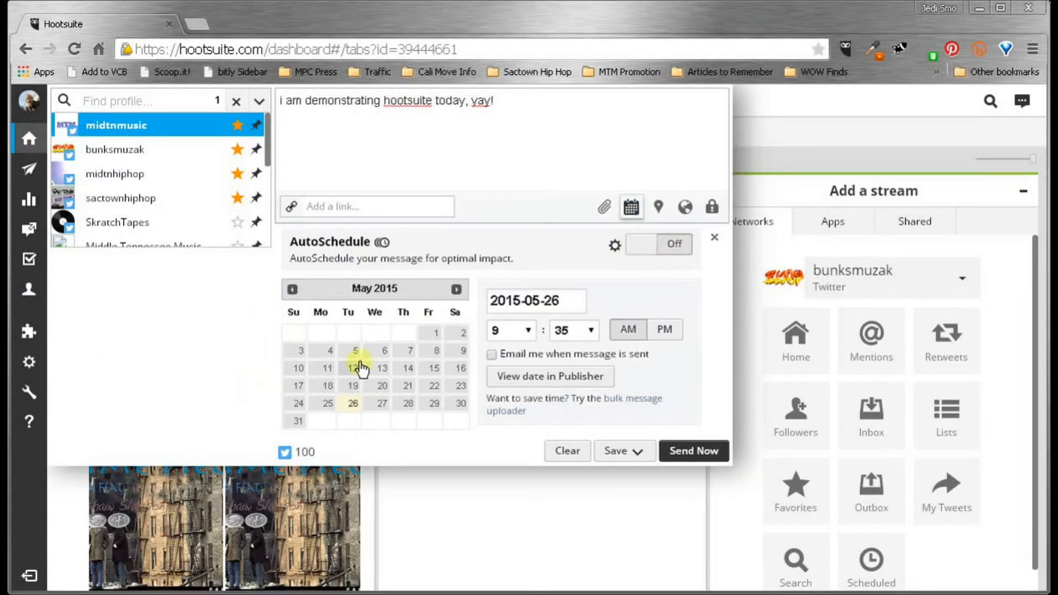
# - Set the message's scheduled date to 2015-05-30 and its sending time to 6:15 PM
pyautogui.click(461, 403)
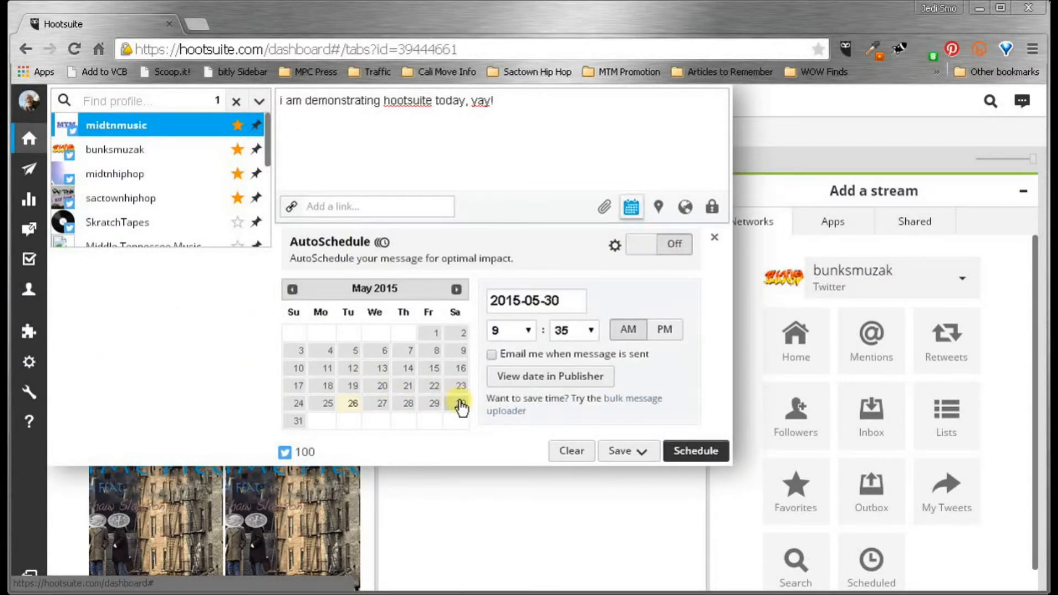
pyautogui.click(524, 329)
pyautogui.click(519, 438)
pyautogui.click(587, 331)
pyautogui.click(576, 391)
pyautogui.click(663, 331)
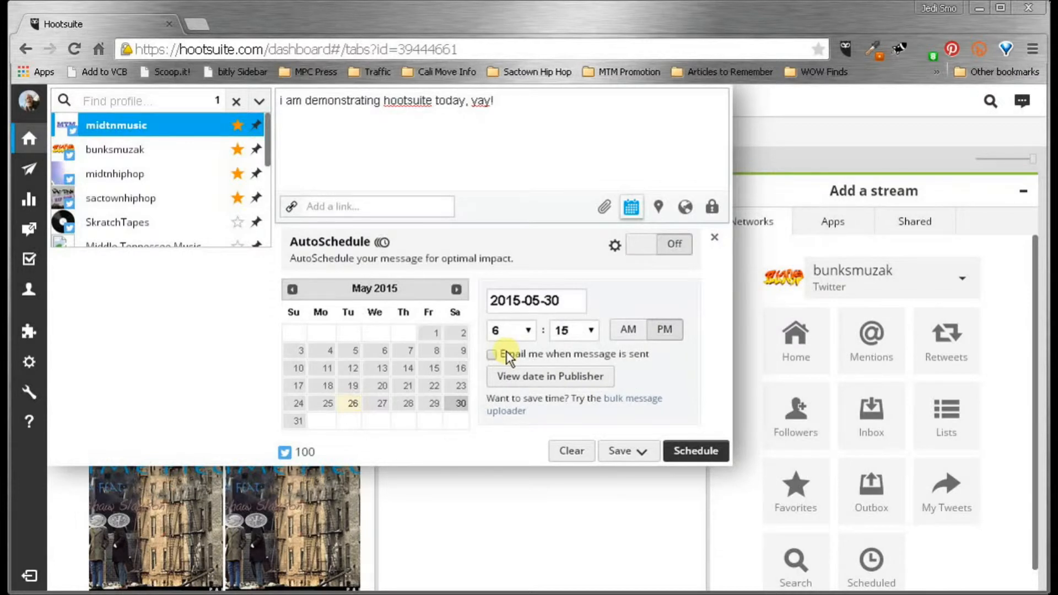
pyautogui.click(514, 307)
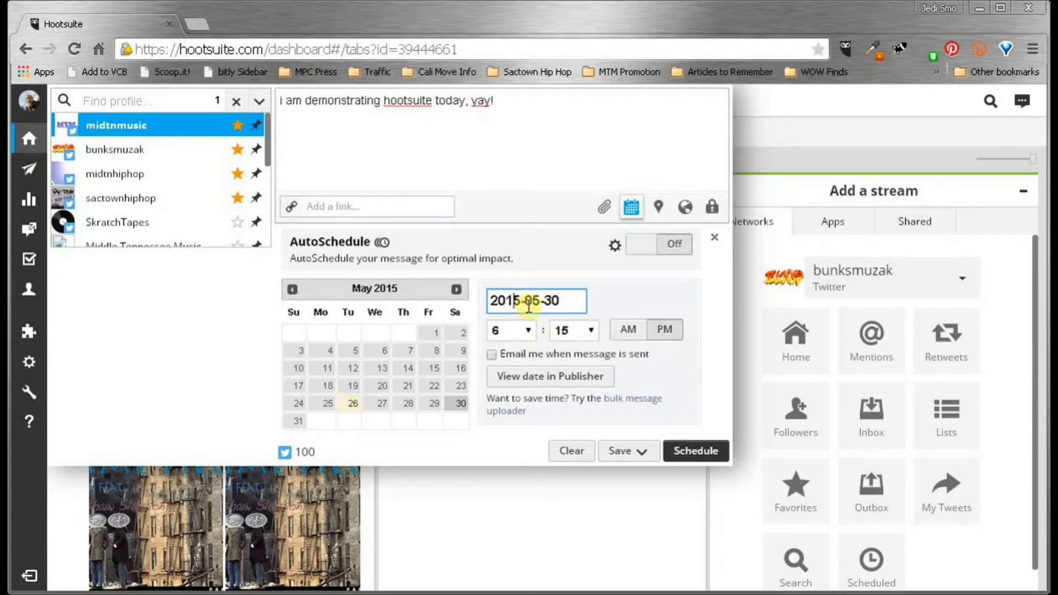
pyautogui.doubleClick(553, 300)
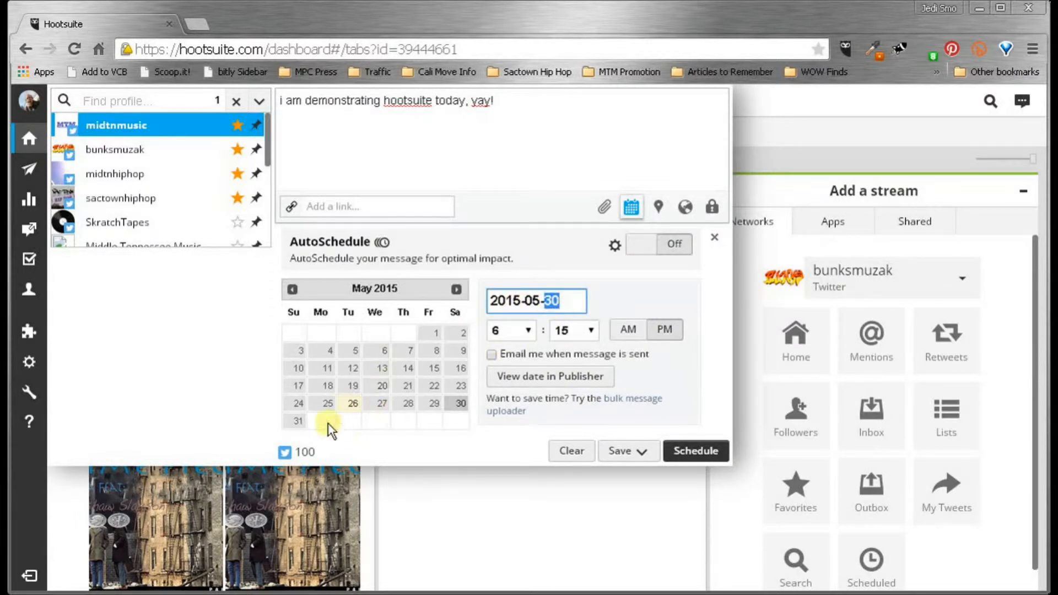
pyautogui.click(460, 404)
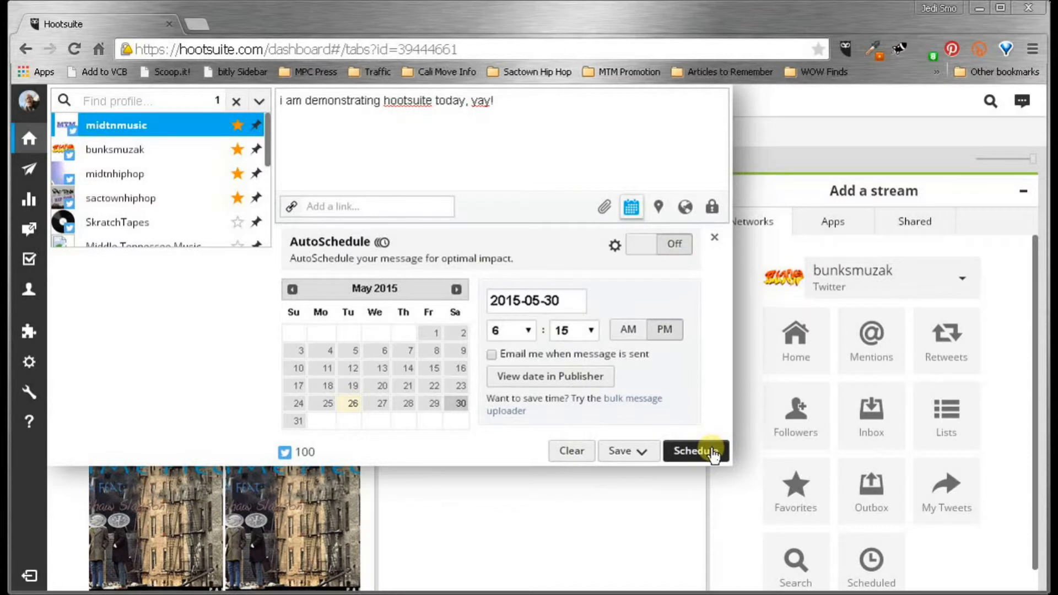
# - Turn on AutoSchedule for the message, review the messages-per-day choices and save the AutoSchedule settings
pyautogui.click(648, 244)
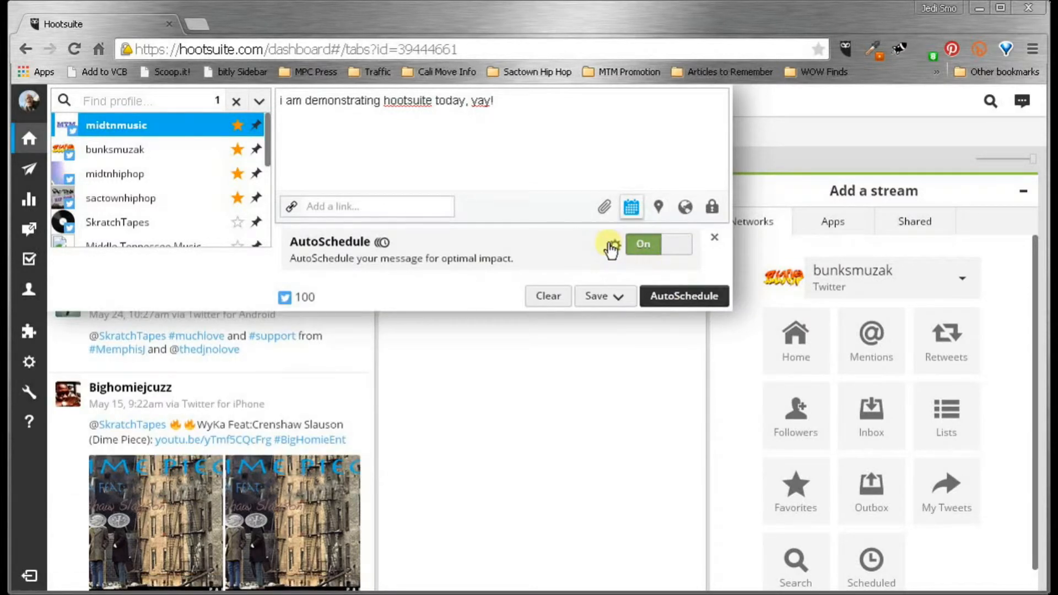
pyautogui.click(613, 247)
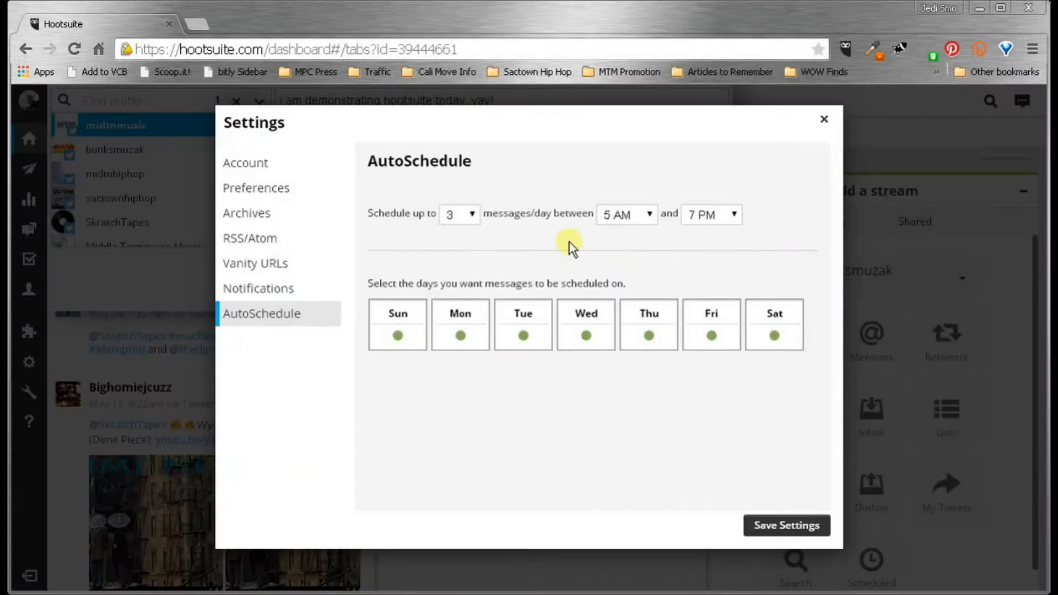
pyautogui.click(472, 213)
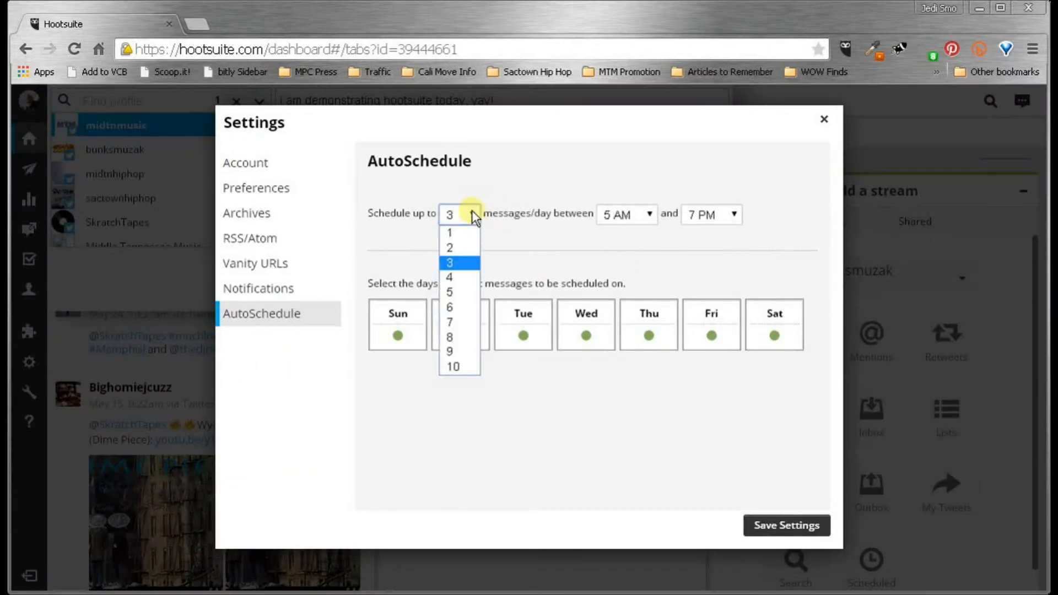
pyautogui.click(540, 209)
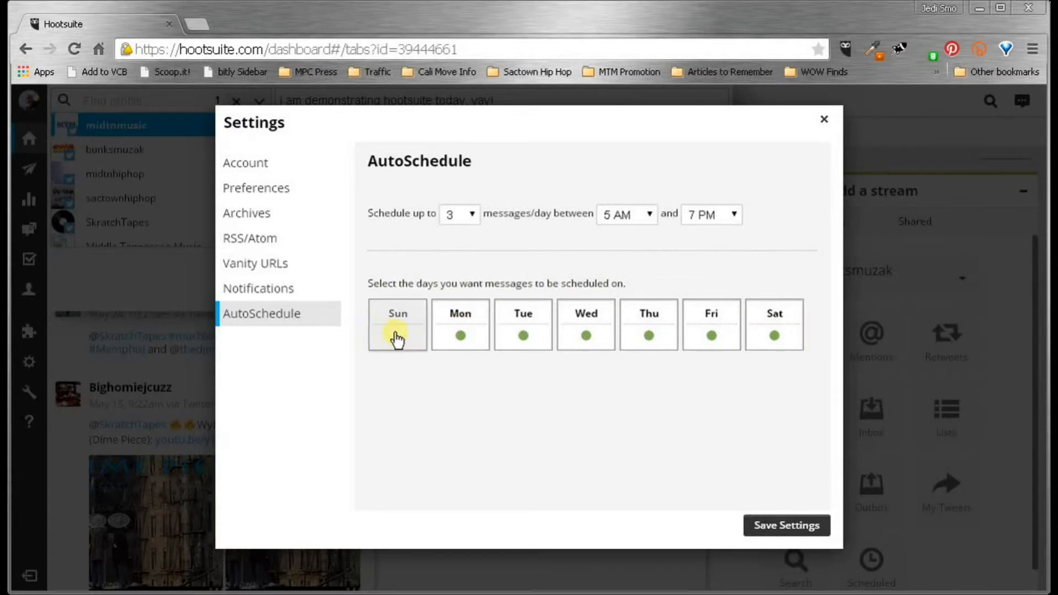
pyautogui.click(789, 528)
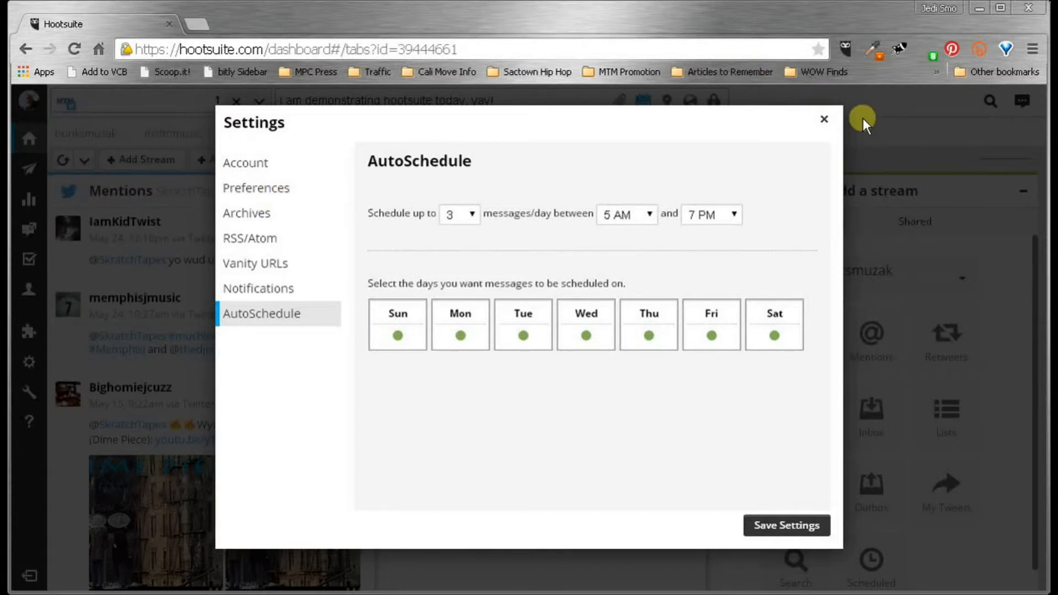
pyautogui.click(824, 120)
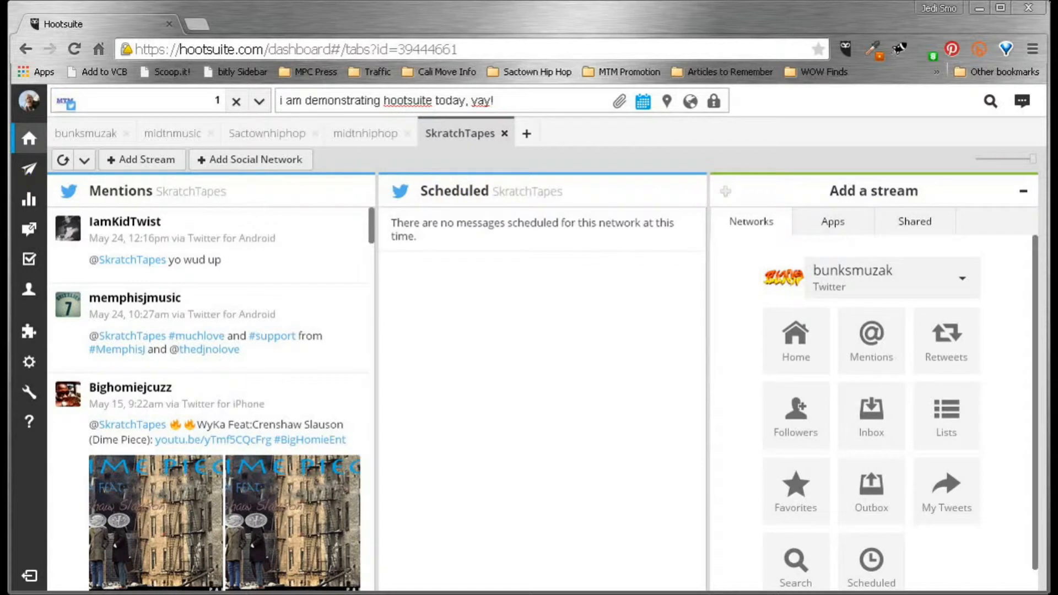
# - Open the Publisher, dismiss its getting-started tips and look through the list of suggested content
pyautogui.moveTo(44, 203)
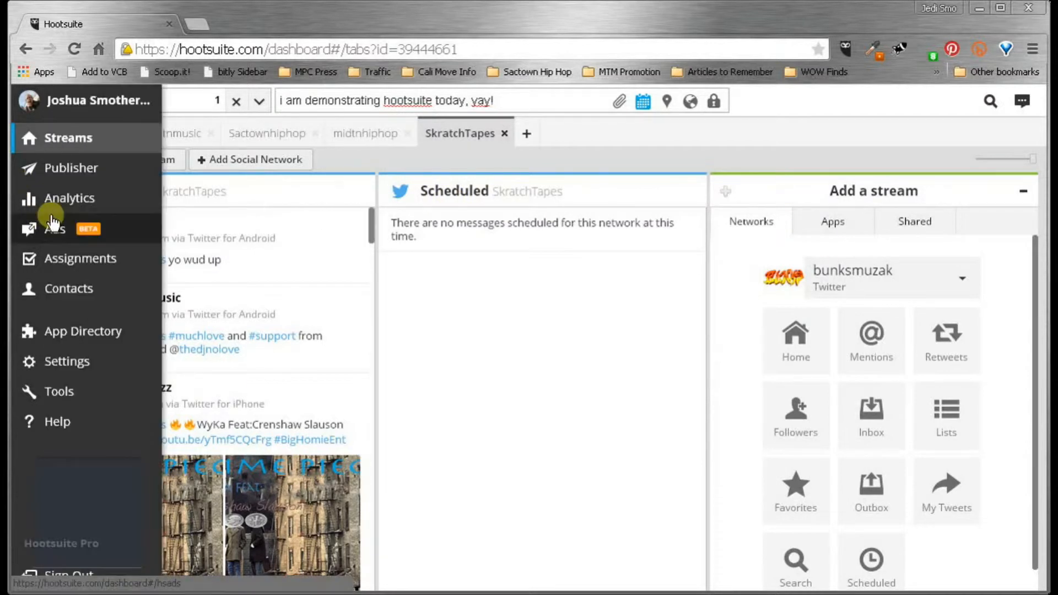
pyautogui.click(62, 172)
pyautogui.moveTo(34, 171)
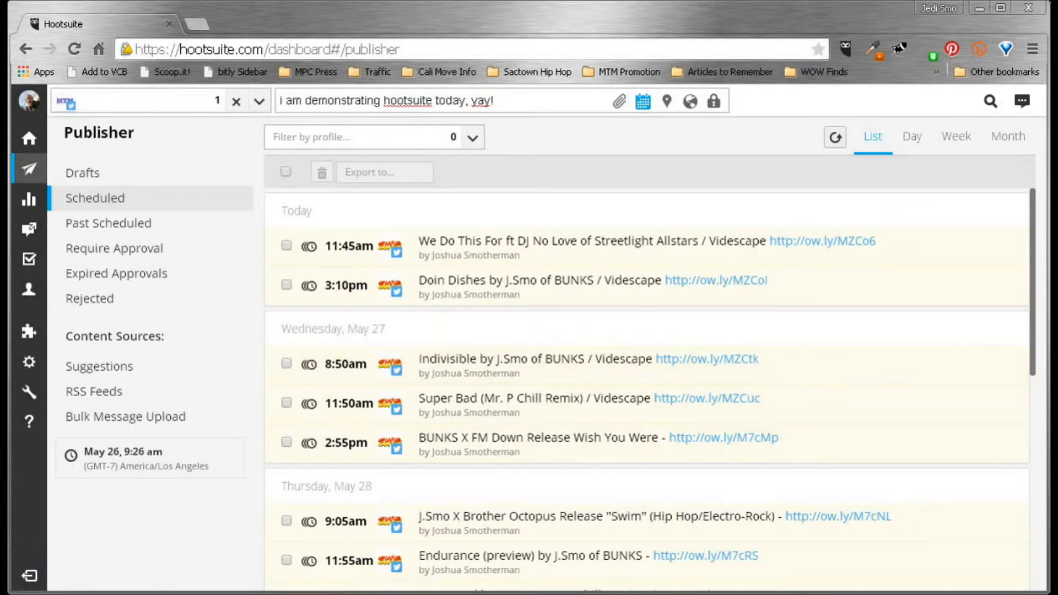
pyautogui.click(125, 368)
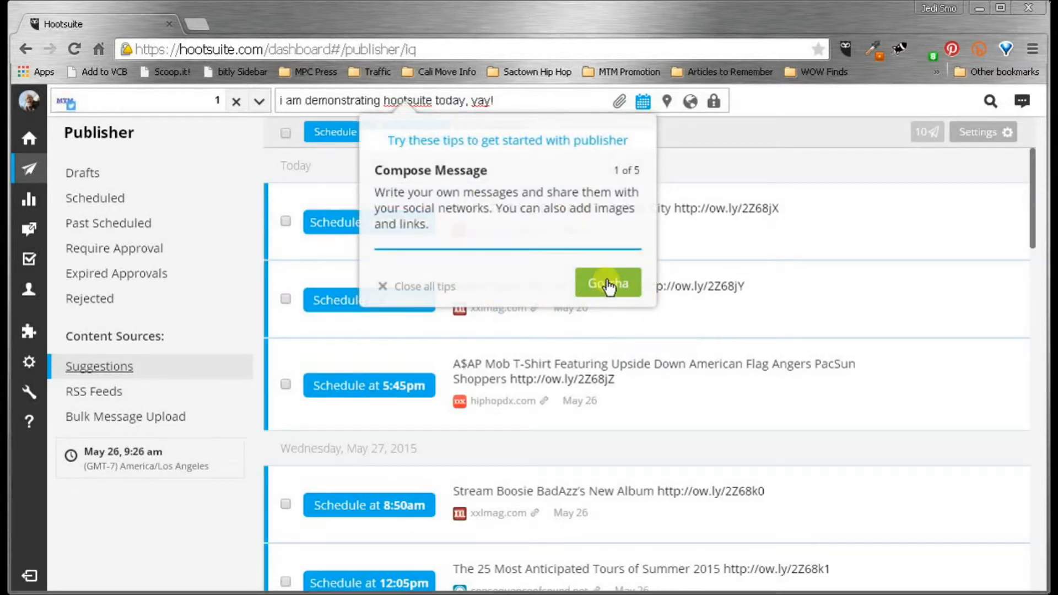
pyautogui.click(441, 281)
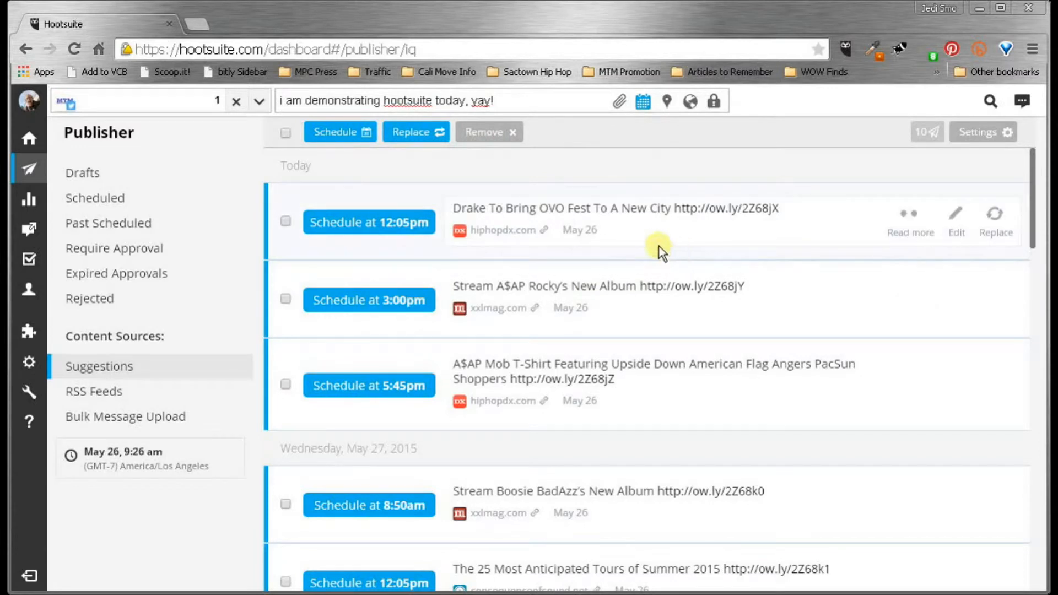
pyautogui.scroll(-3, 697, 333)
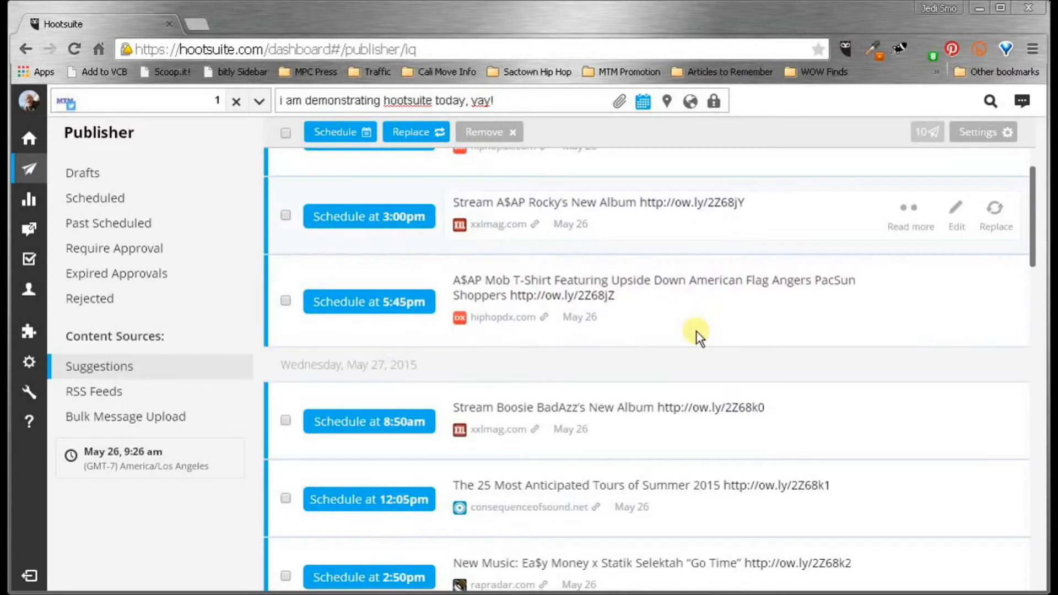
pyautogui.scroll(-8, 697, 332)
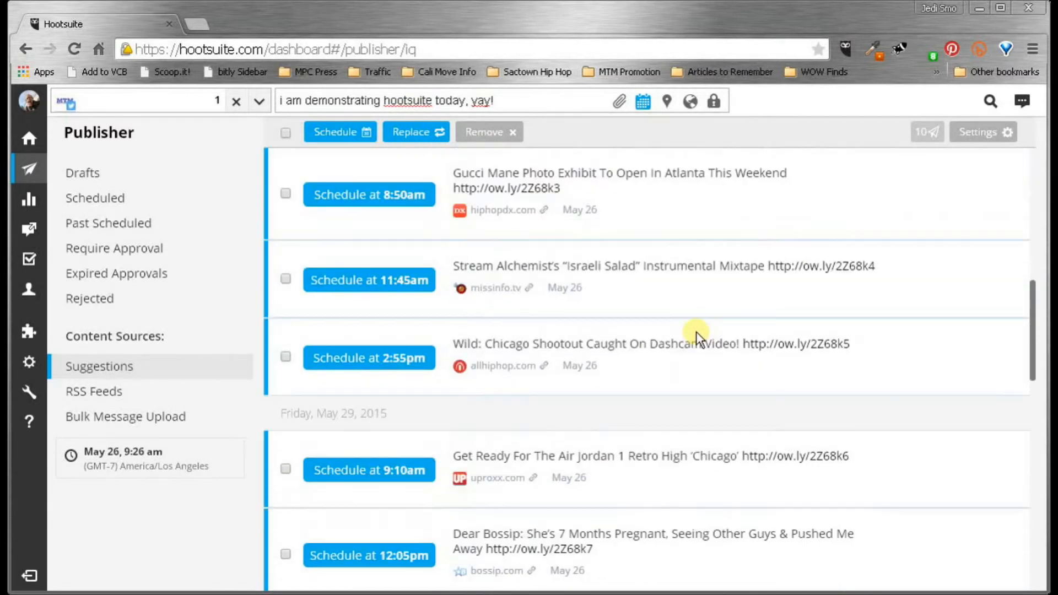
pyautogui.scroll(-12, 696, 331)
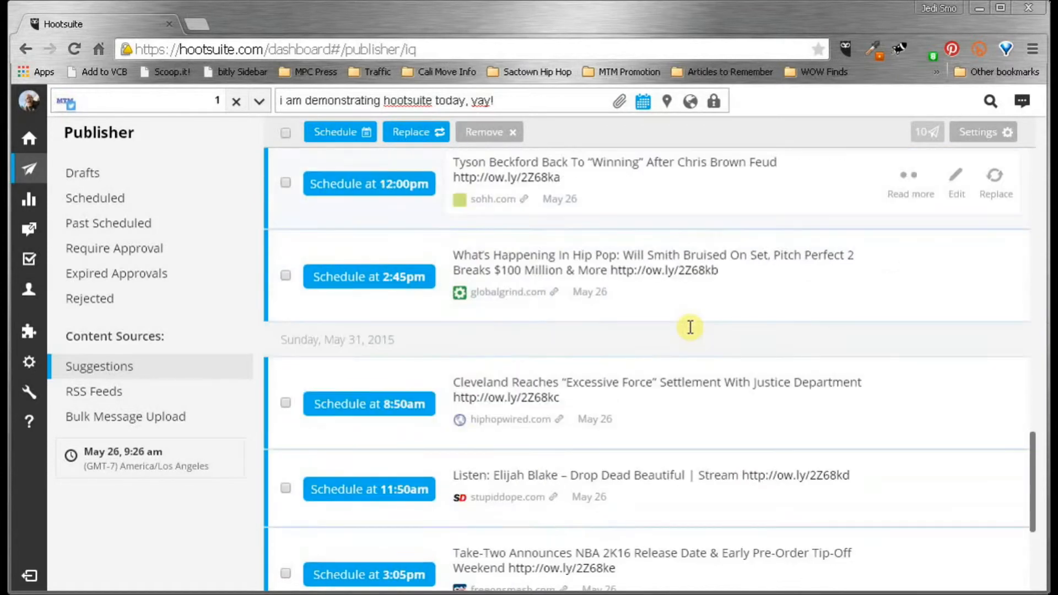
pyautogui.scroll(4, 690, 328)
pyautogui.scroll(-7, 686, 326)
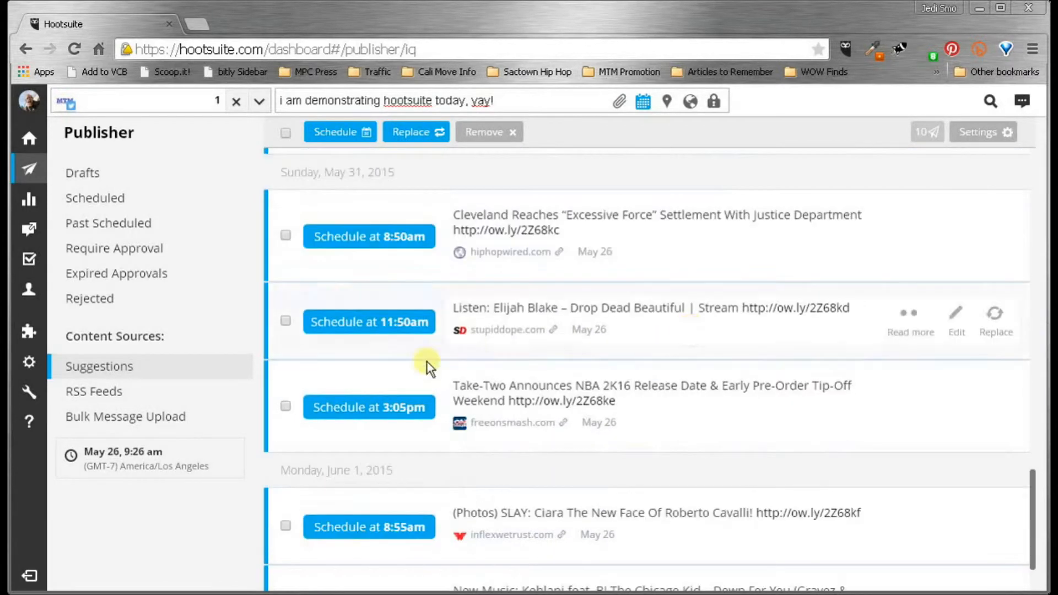
pyautogui.scroll(20, 405, 321)
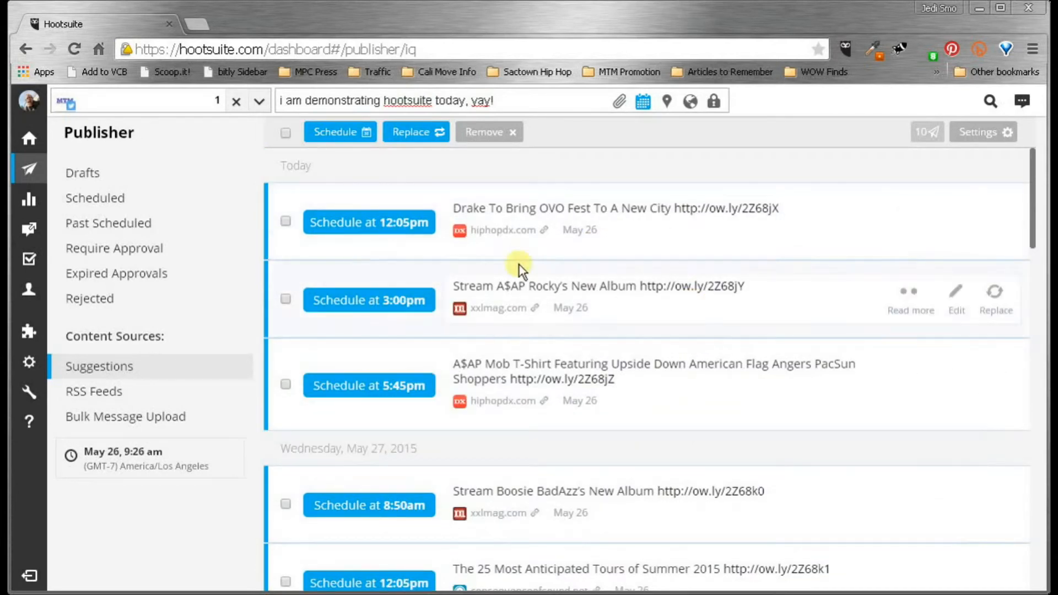
# - View the Publisher's Drafts, Scheduled and Require Approval lists
pyautogui.click(98, 175)
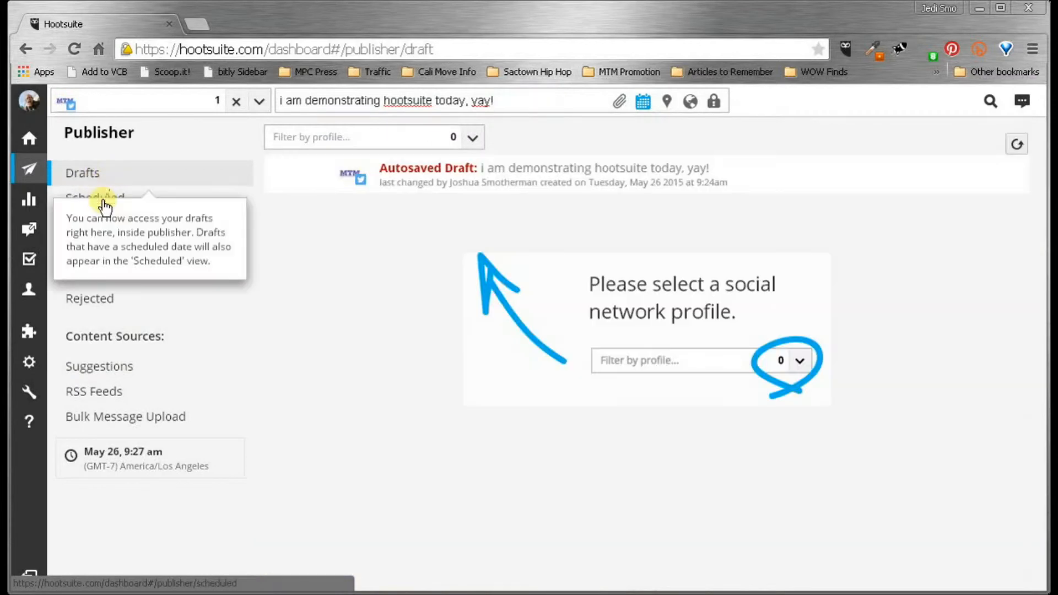
pyautogui.click(103, 197)
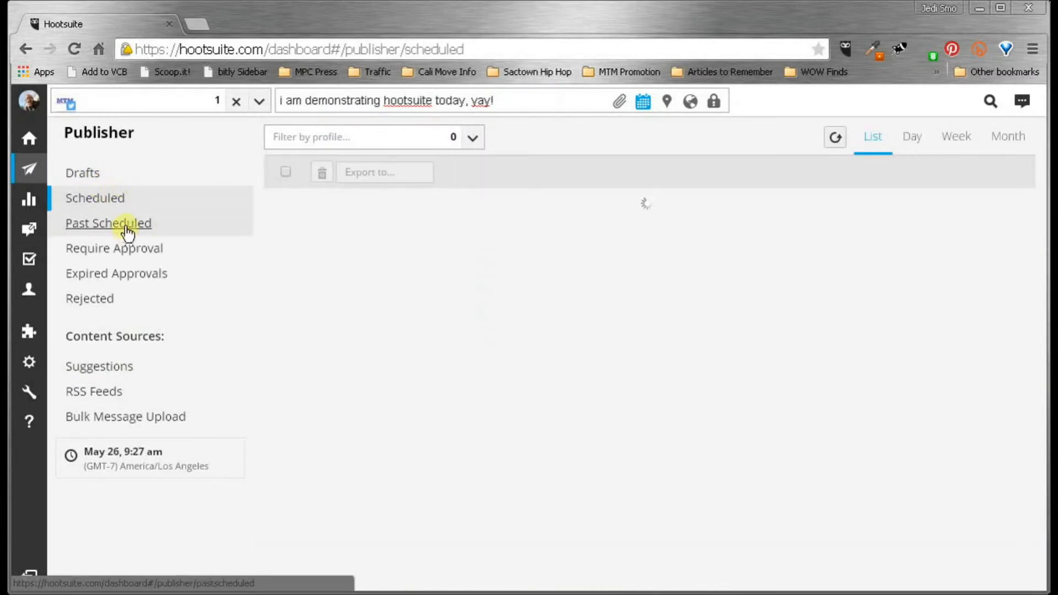
pyautogui.click(128, 250)
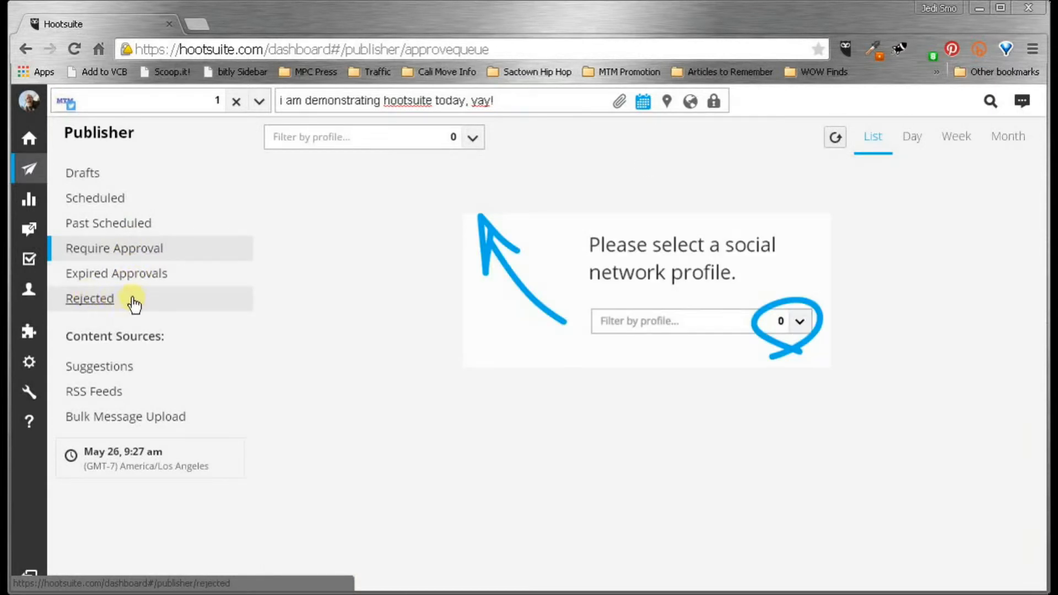
# - Open the Publisher's Bulk Message Upload form, read through its CSV format rules and close it
pyautogui.click(128, 420)
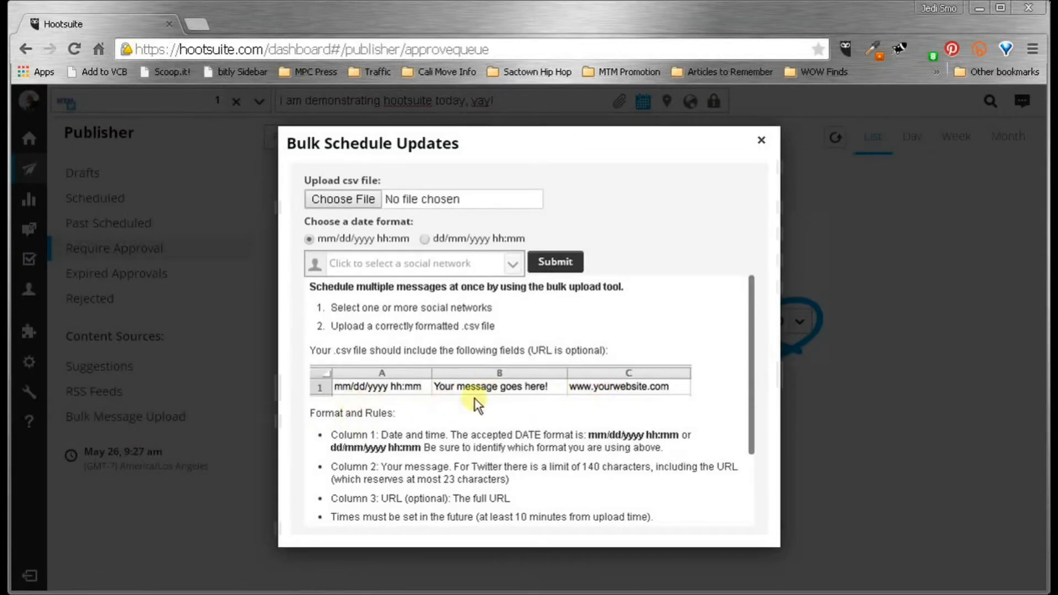
pyautogui.scroll(-3, 597, 436)
pyautogui.scroll(3, 598, 436)
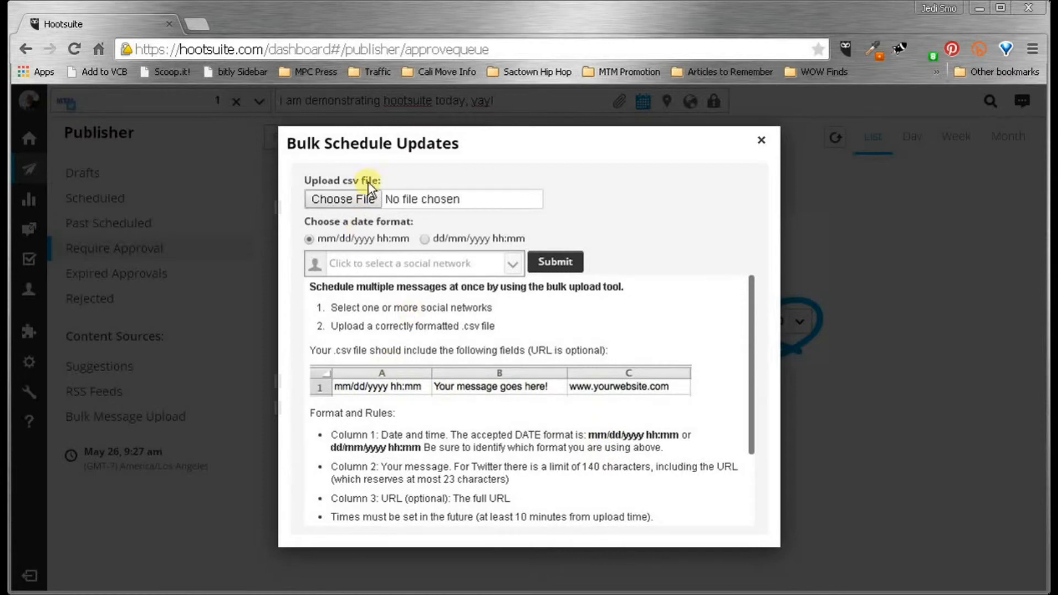
pyautogui.click(762, 144)
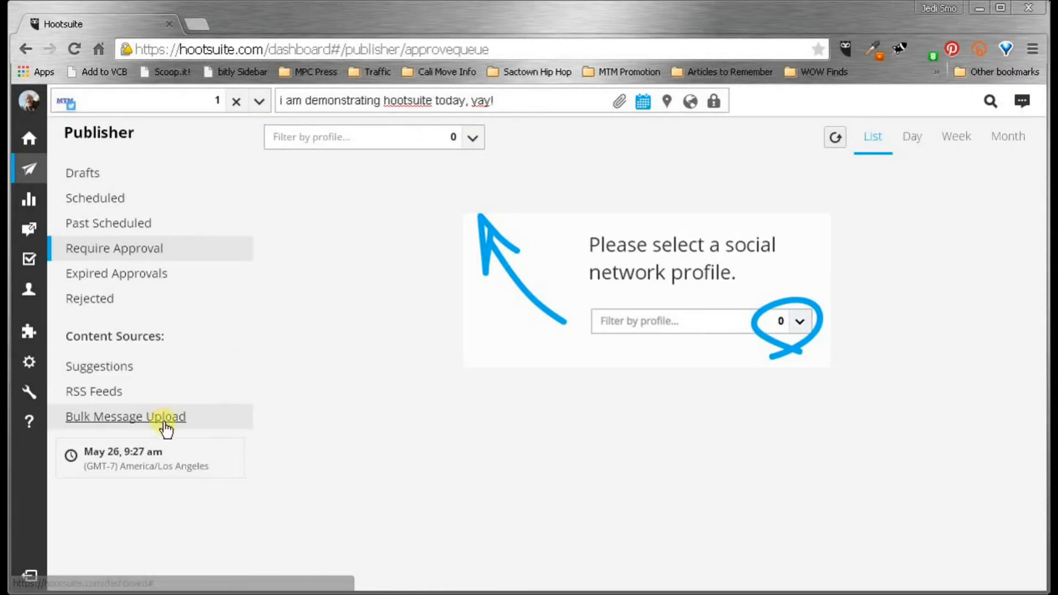
# - Go to Analytics, look over the report templates and open the URL Click Stats - Ow.ly report
pyautogui.moveTo(28, 200)
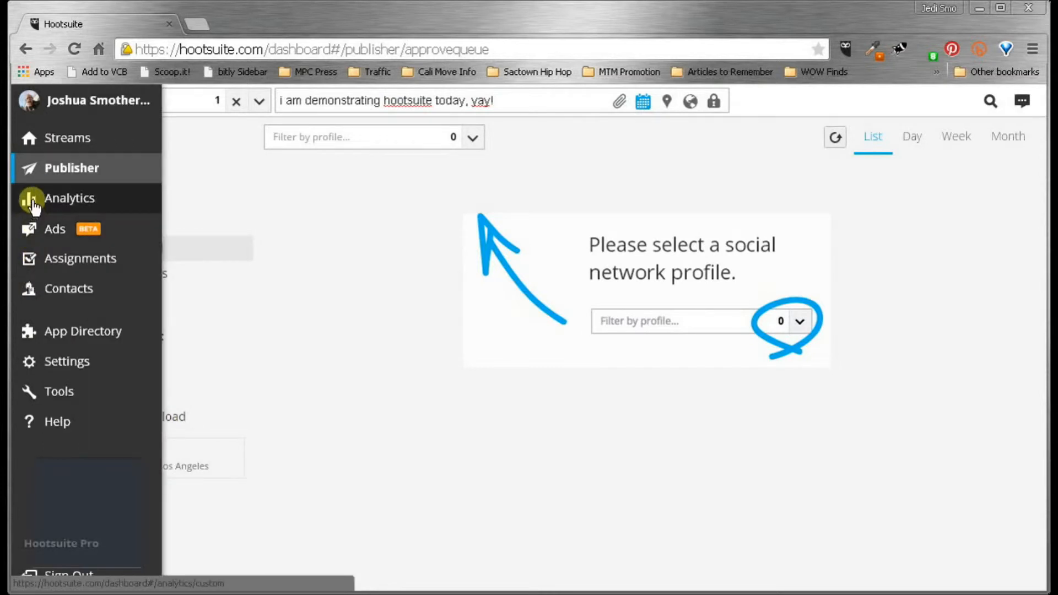
pyautogui.click(69, 205)
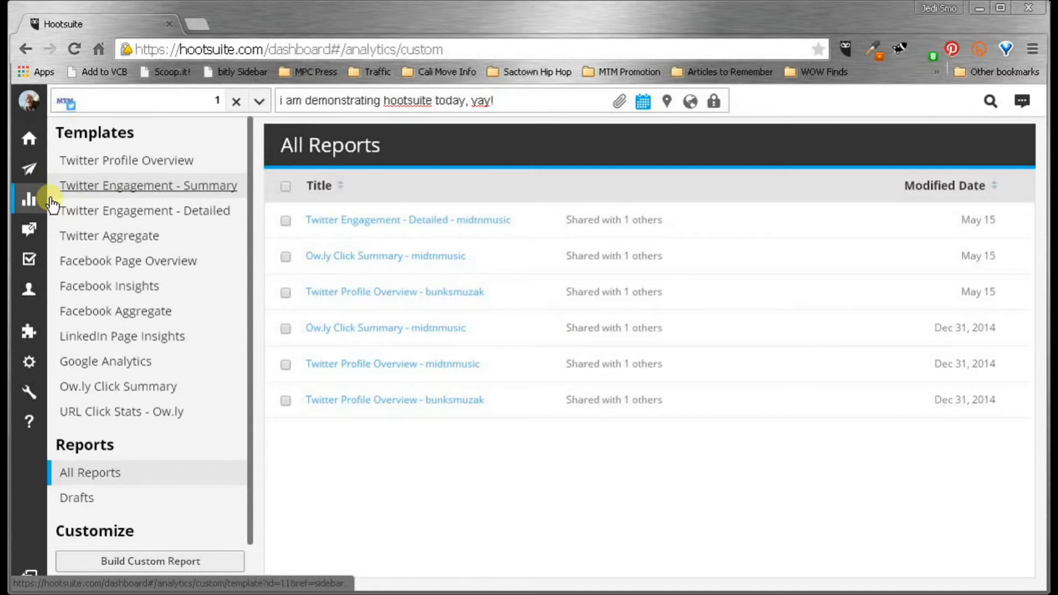
pyautogui.moveTo(25, 203)
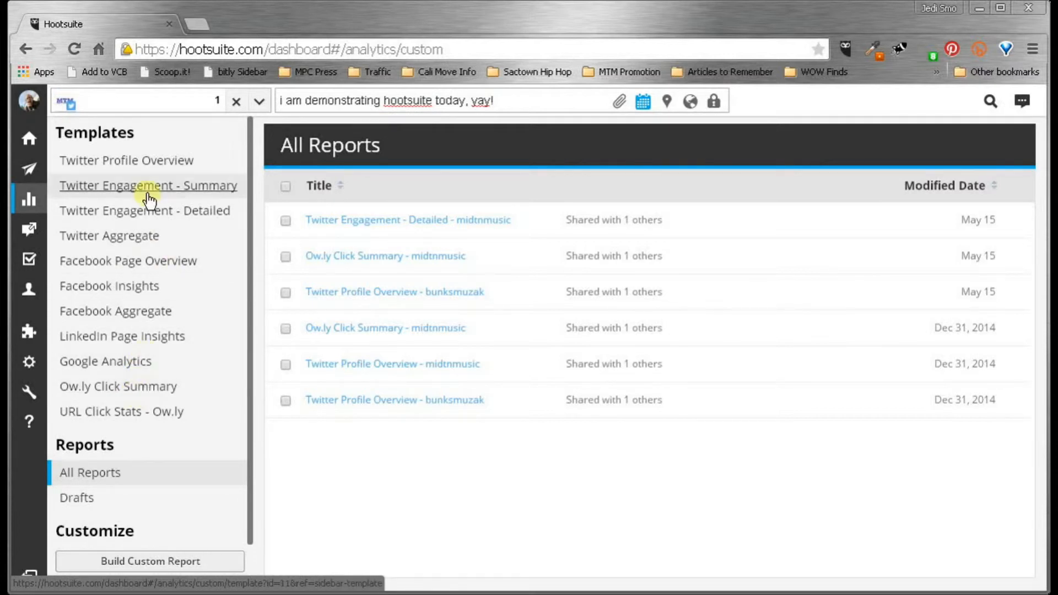
pyautogui.click(153, 413)
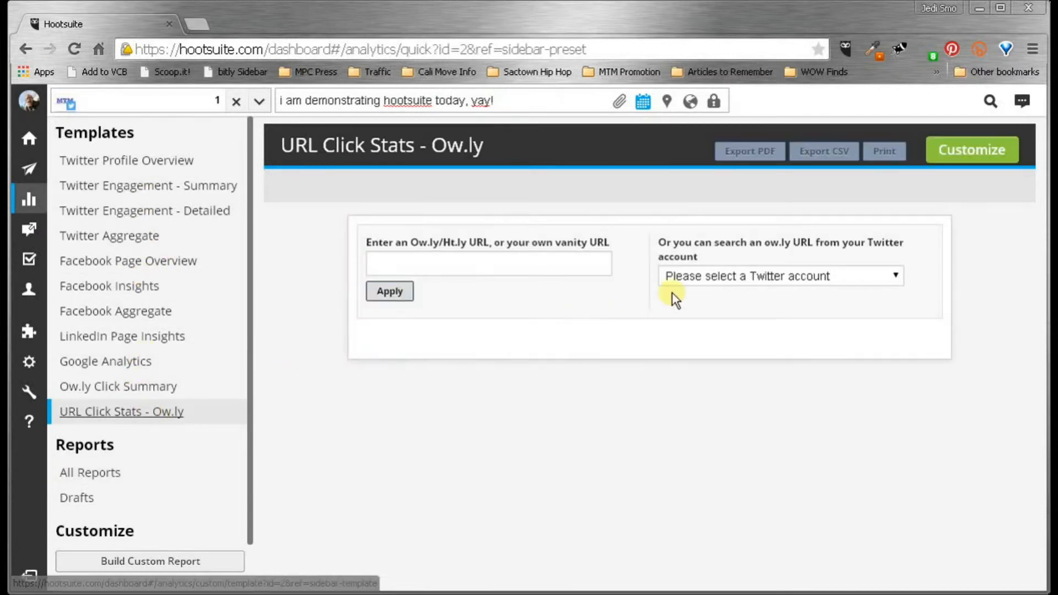
pyautogui.click(726, 282)
pyautogui.click(715, 305)
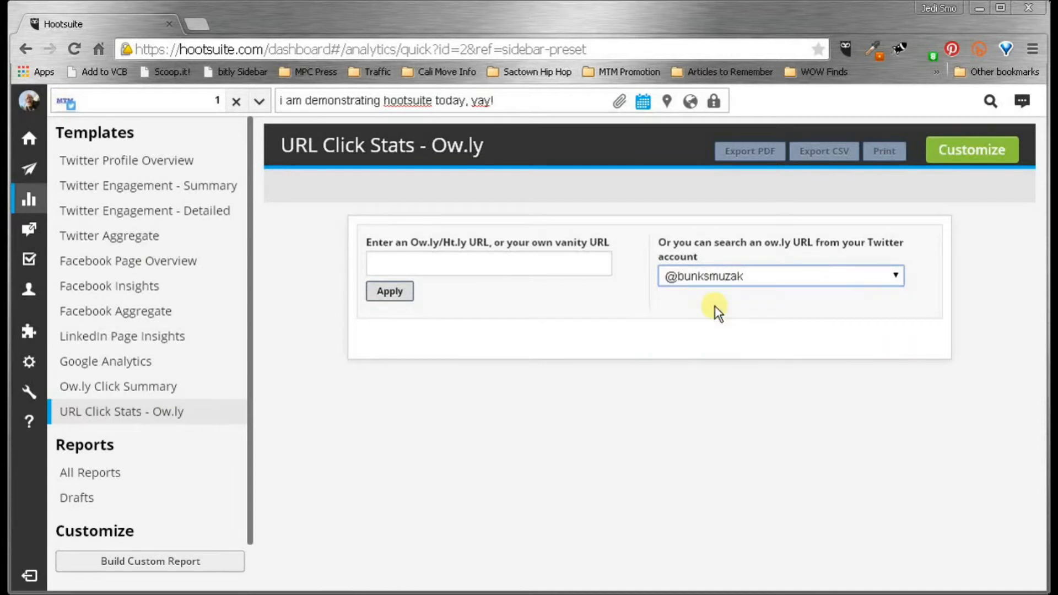
pyautogui.click(660, 279)
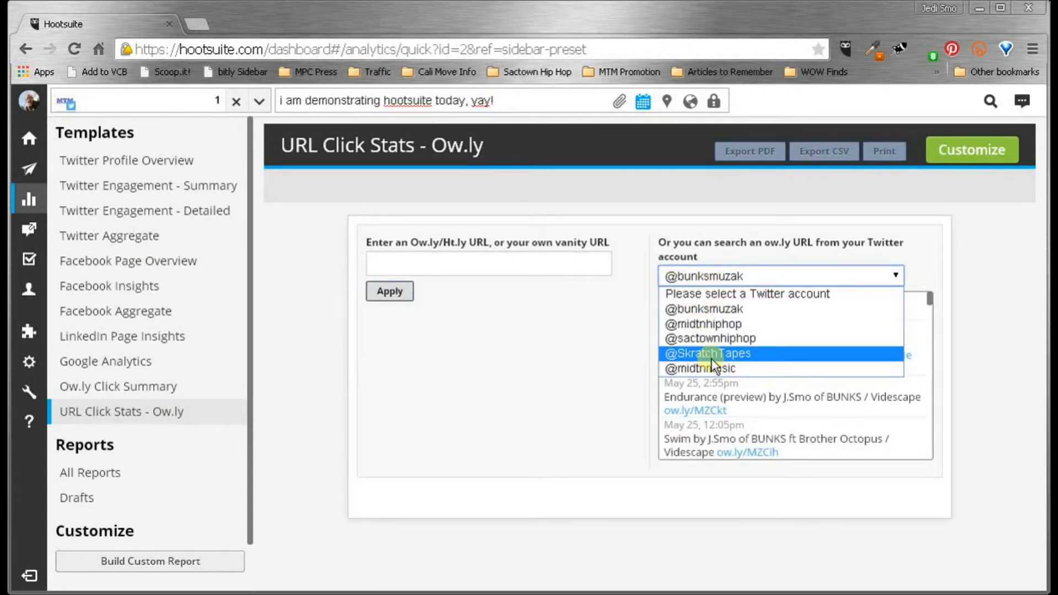
pyautogui.click(714, 374)
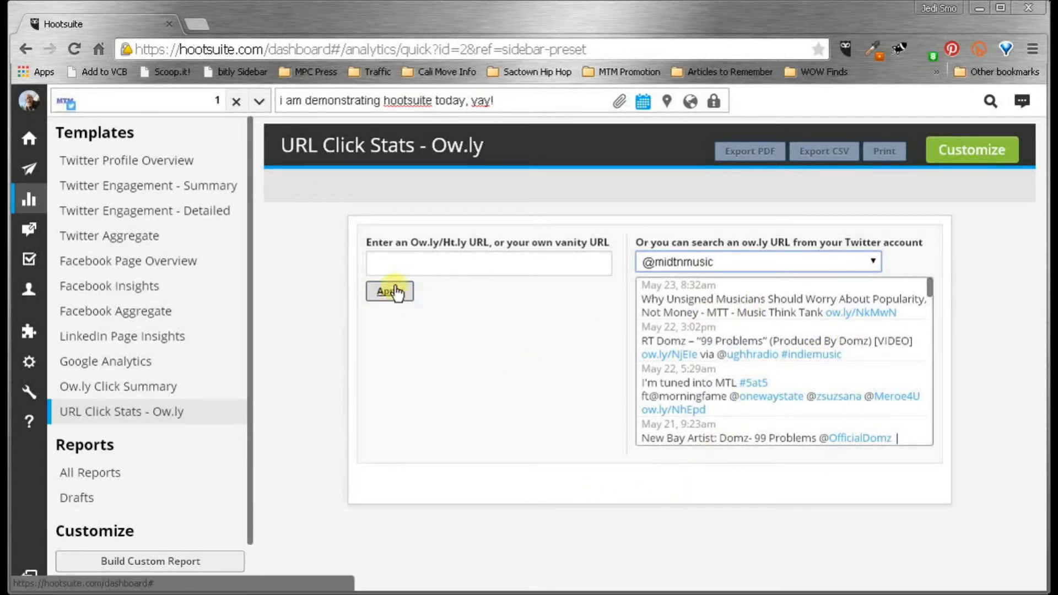
pyautogui.click(406, 263)
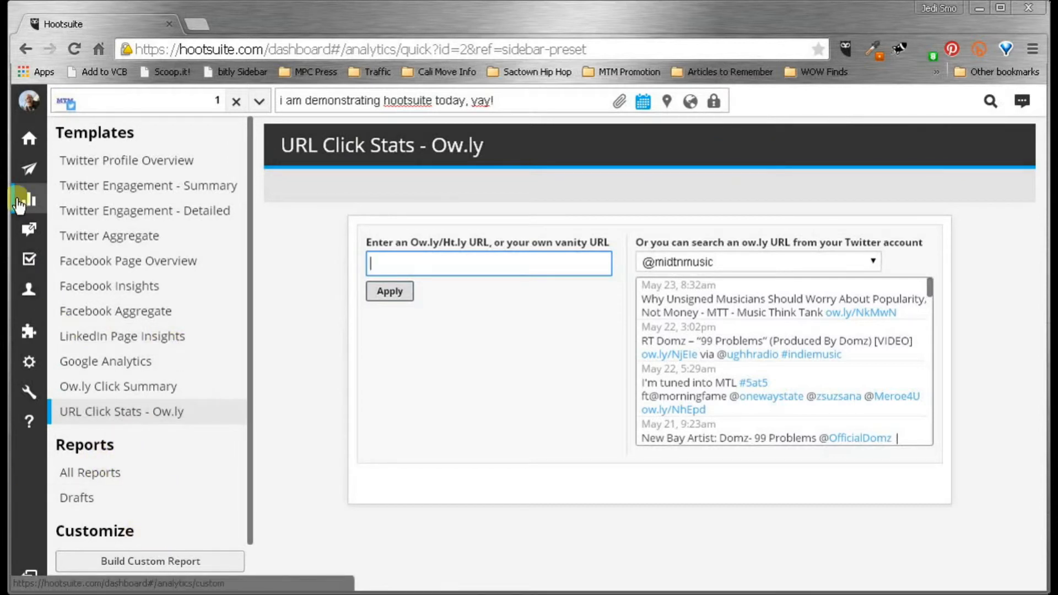
# - View the Assignments page and the Contacts page with its Twitter followers and lists
pyautogui.moveTo(31, 240)
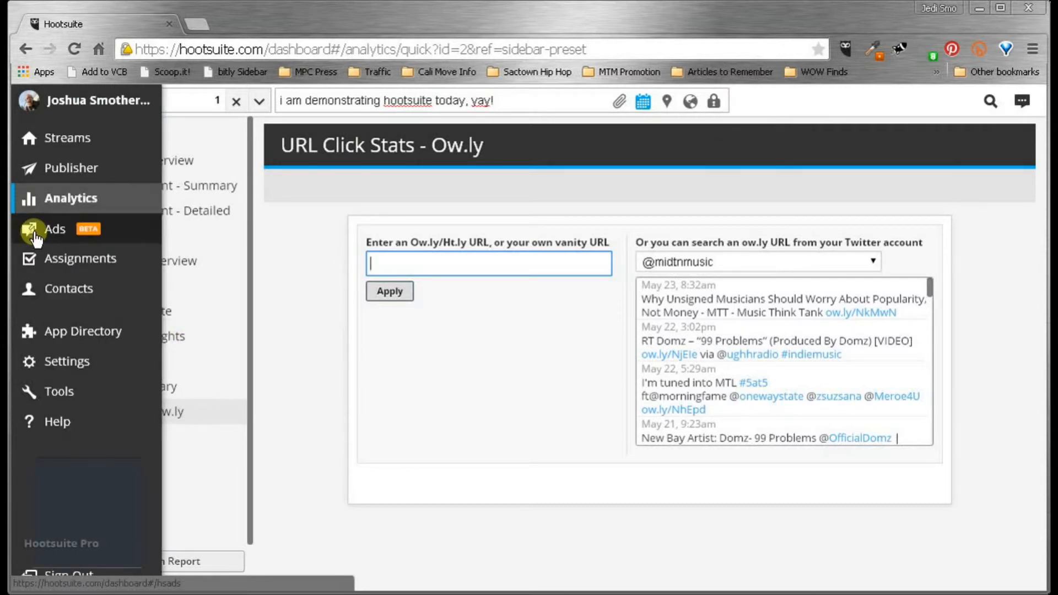
pyautogui.click(66, 268)
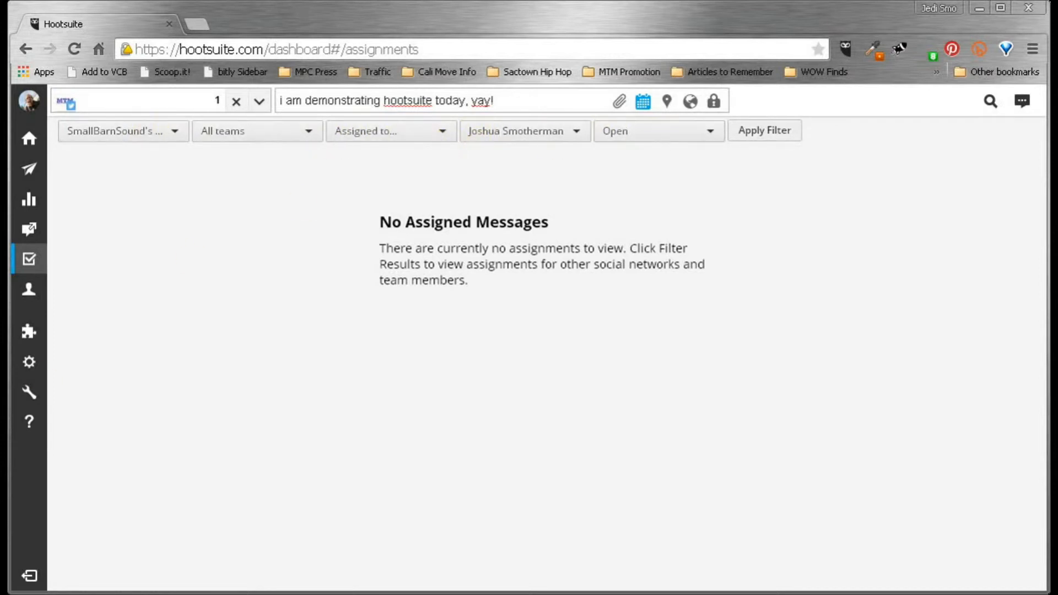
pyautogui.moveTo(40, 268)
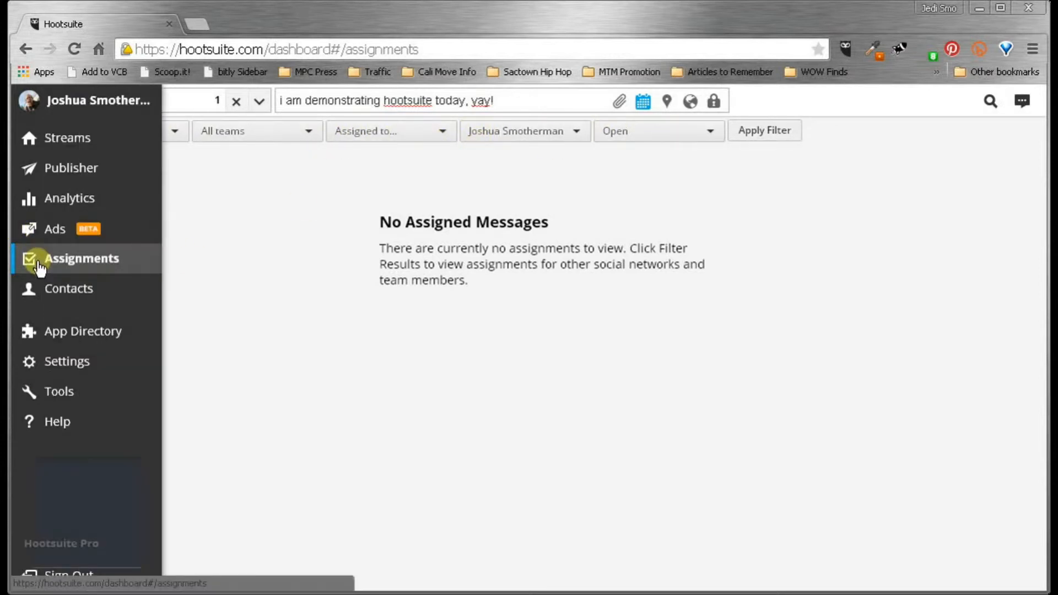
pyautogui.click(59, 289)
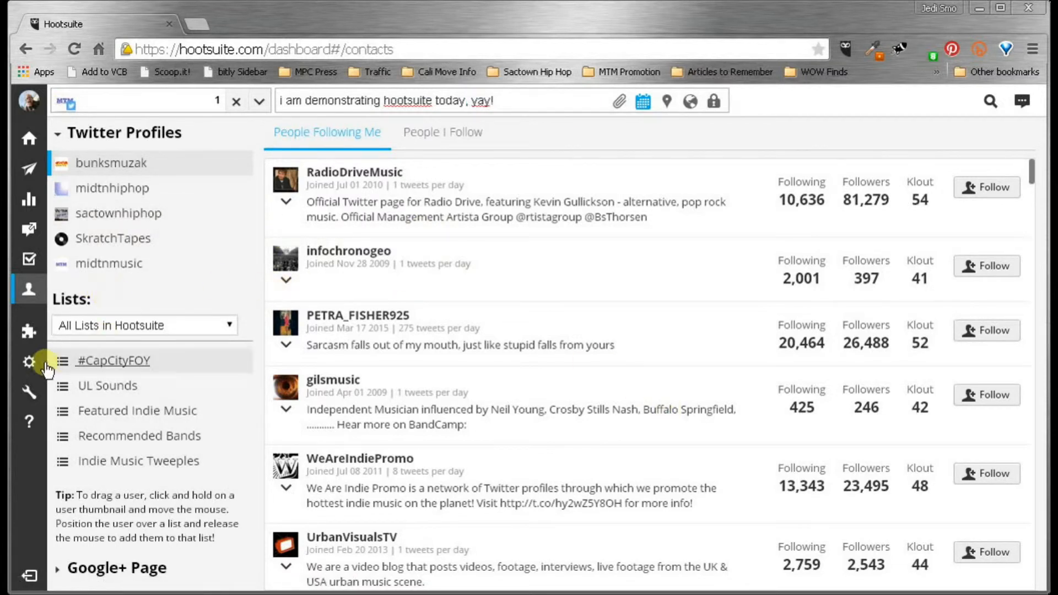
# - View the App Directory and close it, and look over the available Settings and Tools options
pyautogui.moveTo(24, 331)
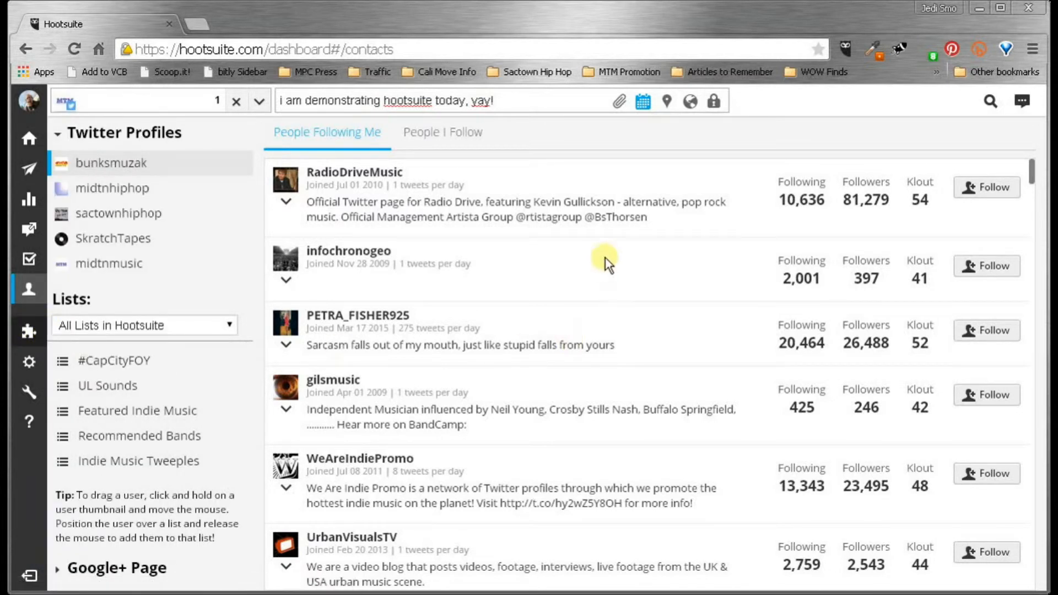
pyautogui.click(24, 330)
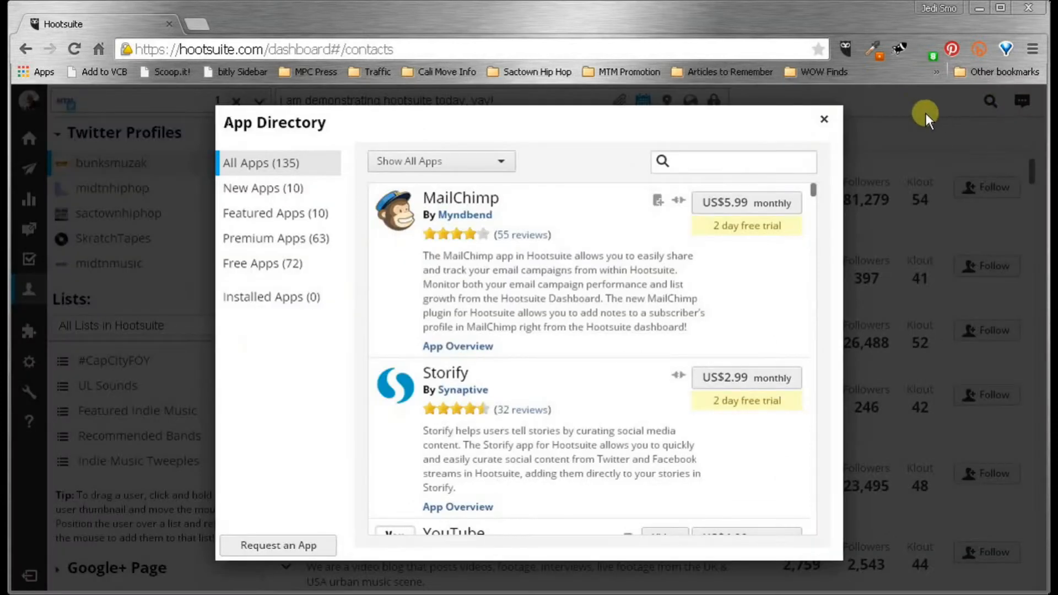
pyautogui.click(824, 119)
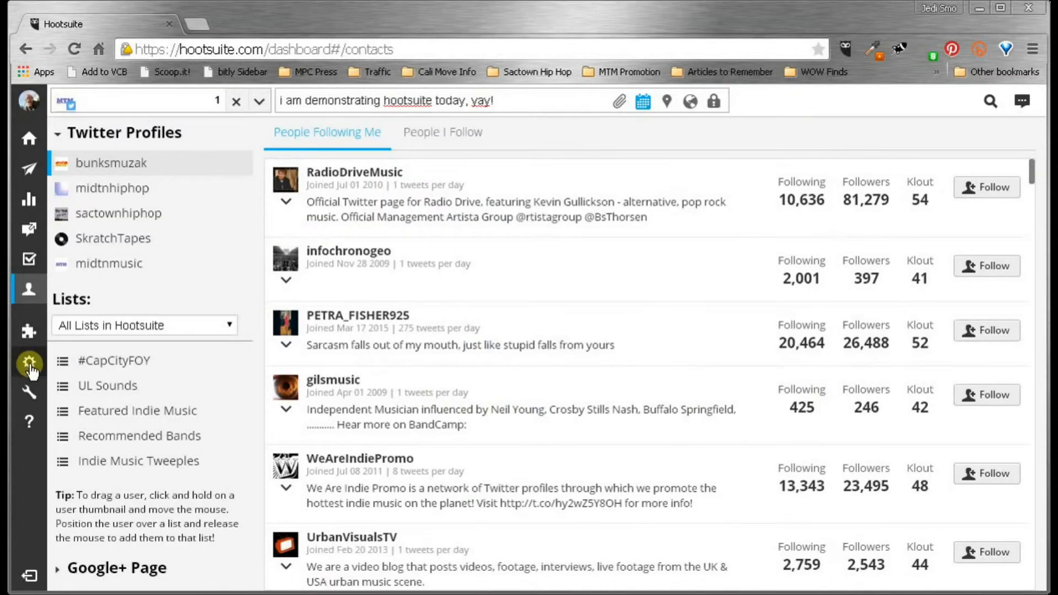
pyautogui.moveTo(28, 361)
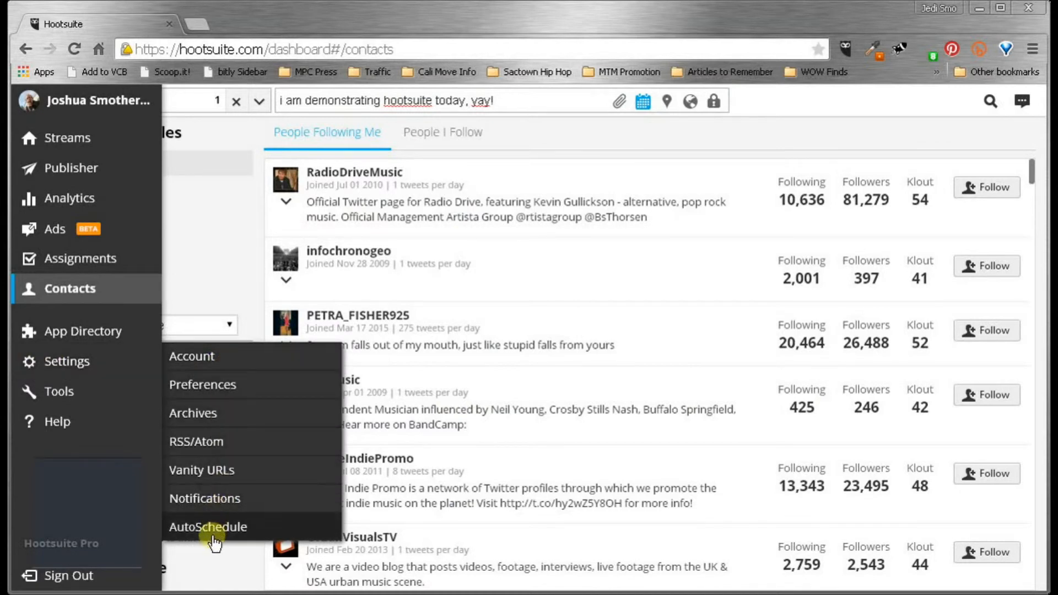
pyautogui.moveTo(52, 390)
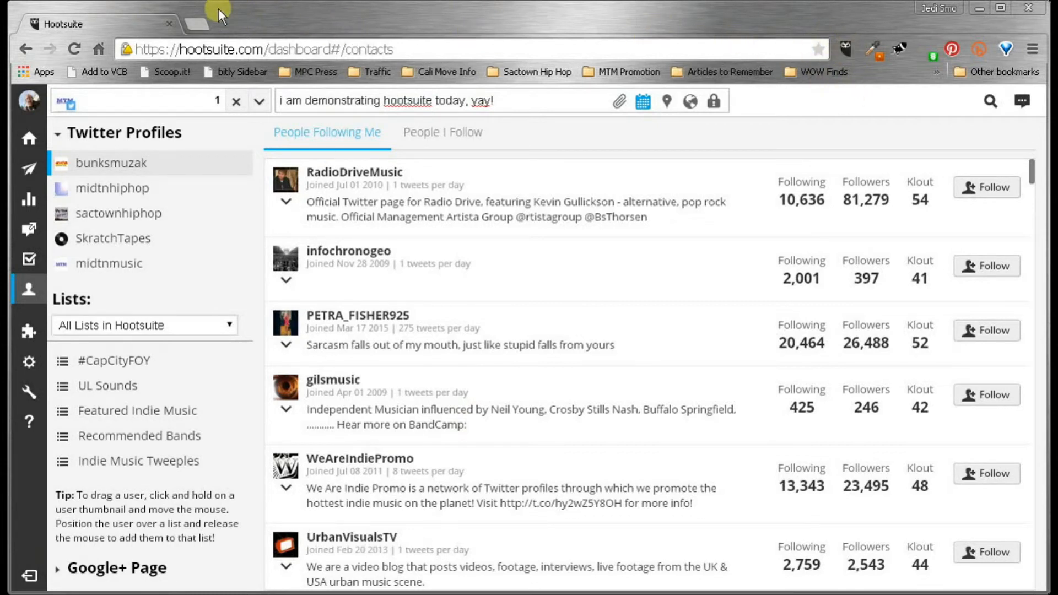
# - Open midtnmusic.com in a new browser tab, open the Ingrid Michaelson tour preview article and start sharing it with the Hootlet extension
pyautogui.click(193, 21)
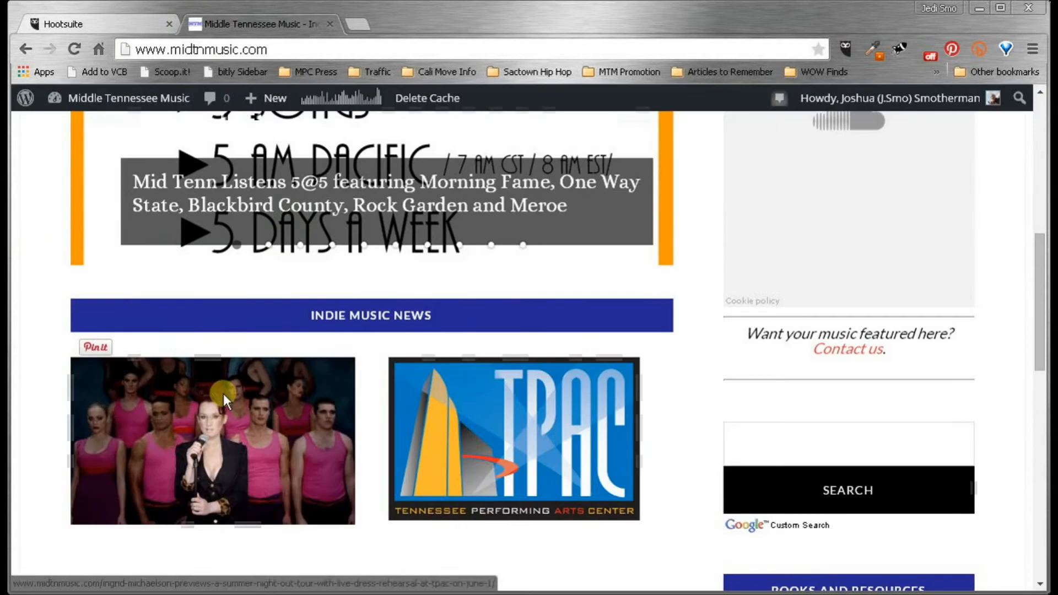
pyautogui.click(231, 392)
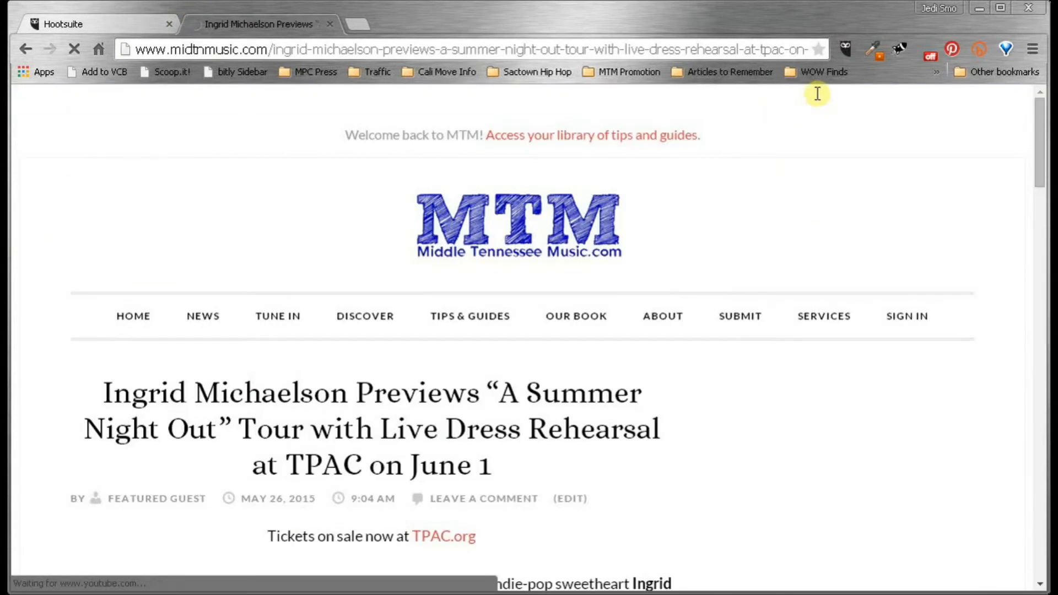
pyautogui.click(848, 47)
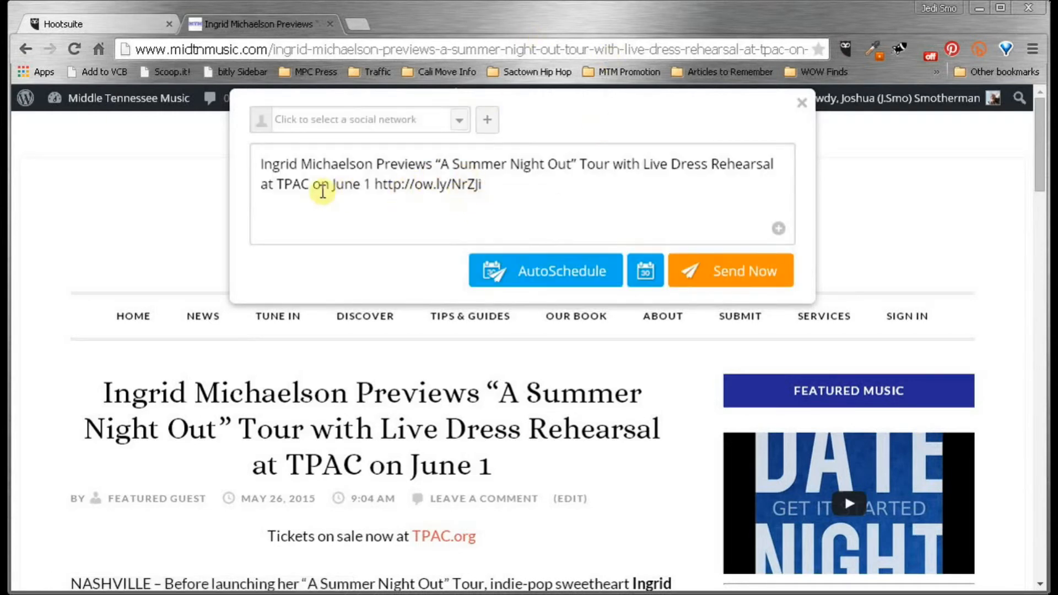
# - Add the hashtag #indiemusic after the shortened link in the share message
pyautogui.write('#indiemusicv')
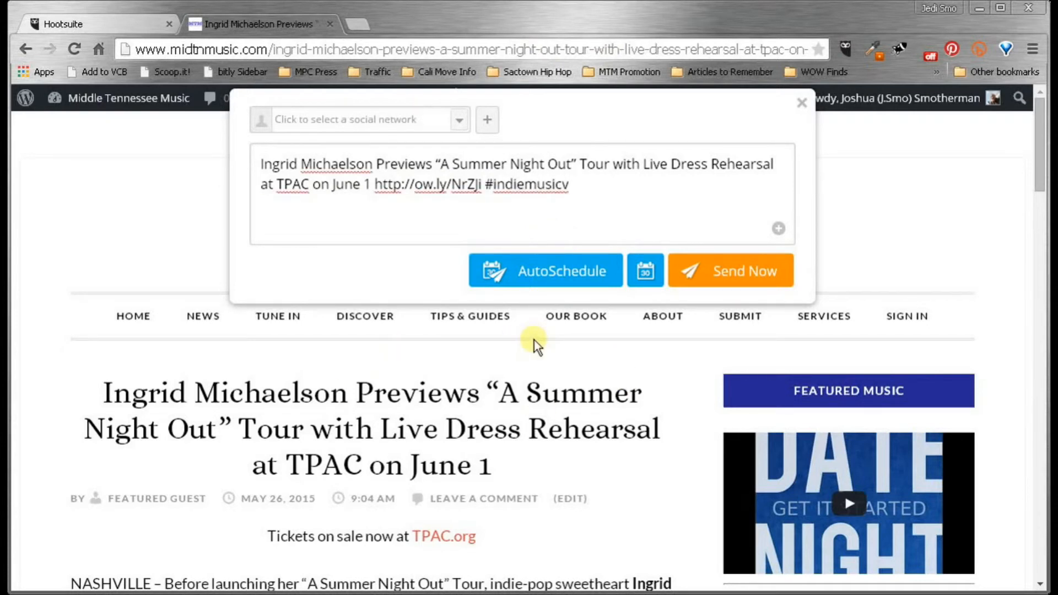
pyautogui.write(' @midtnmusic')
pyautogui.press('BackSpace')
pyautogui.press('BackSpace')
pyautogui.press('BackSpace')
pyautogui.press('BackSpace')
pyautogui.press('BackSpace')
pyautogui.press('BackSpace')
pyautogui.press('BackSpace')
pyautogui.press('BackSpace')
# - Choose midtnmusic as the sending profile, AutoSchedule the message and decline the content suggestion offer for now
pyautogui.click(388, 119)
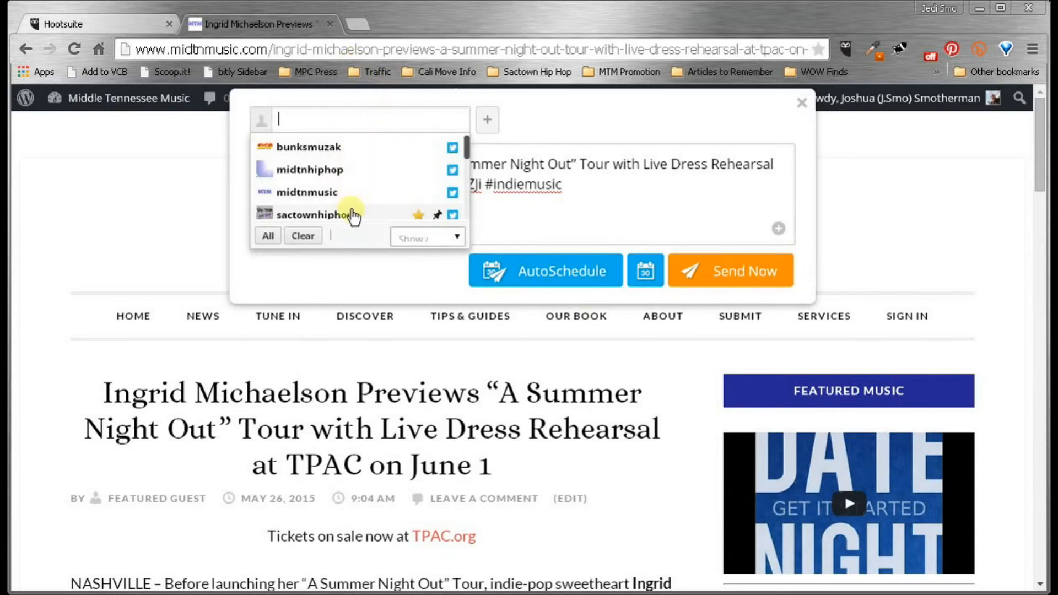
pyautogui.scroll(-5, 351, 157)
pyautogui.scroll(8, 342, 157)
pyautogui.click(320, 193)
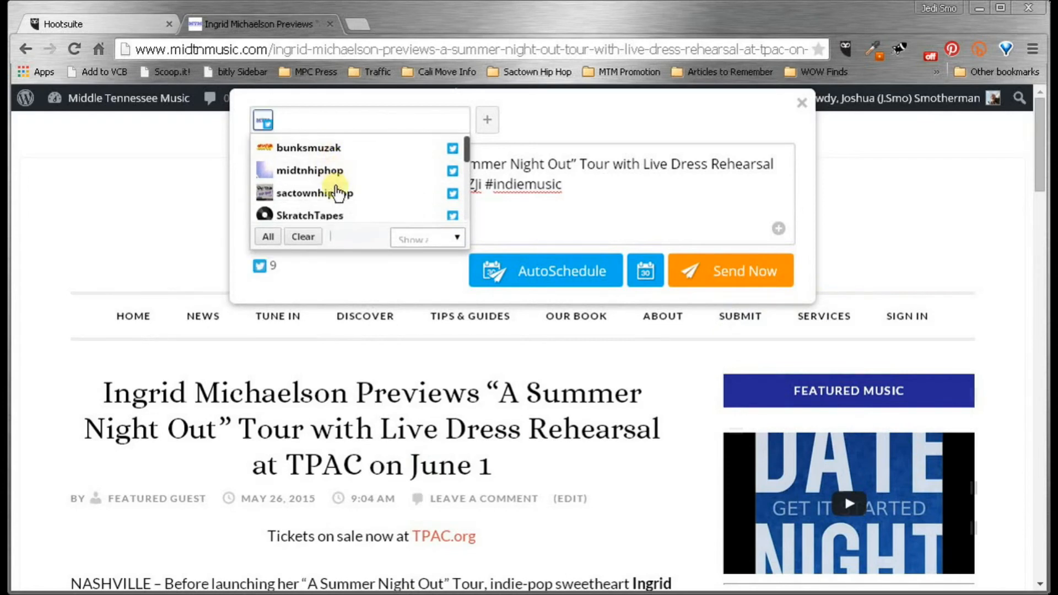
pyautogui.click(579, 280)
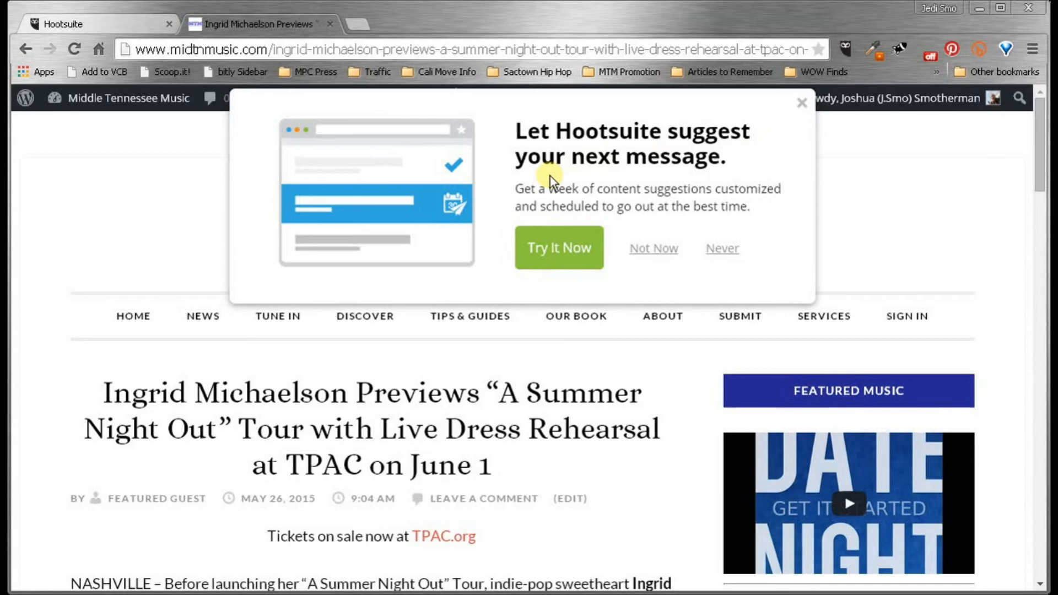
pyautogui.click(659, 248)
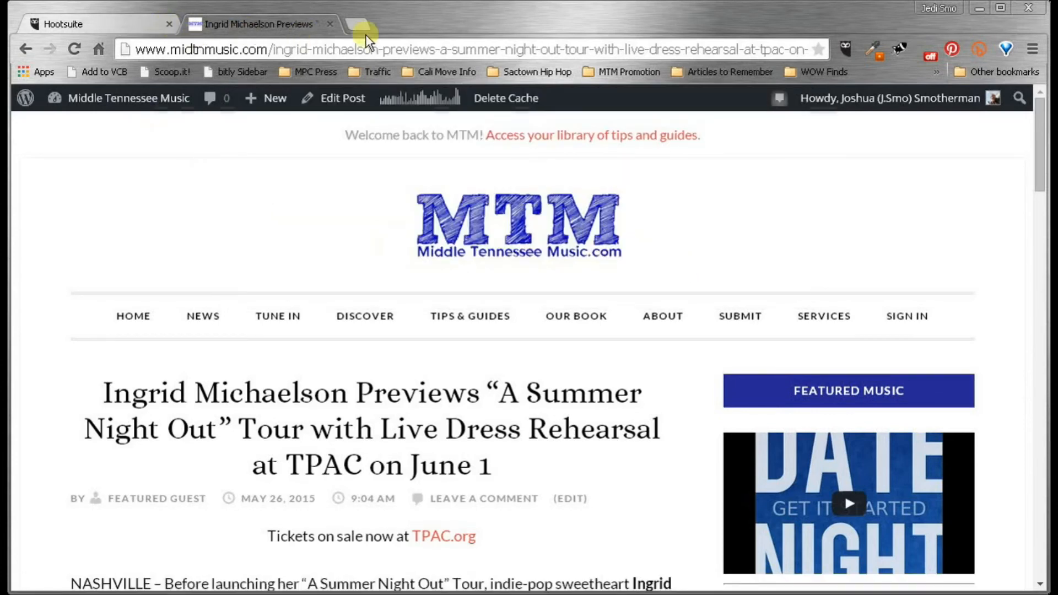
# - Close the article's tab to return to the Hootsuite dashboard and view the Tools and Help options
pyautogui.click(329, 23)
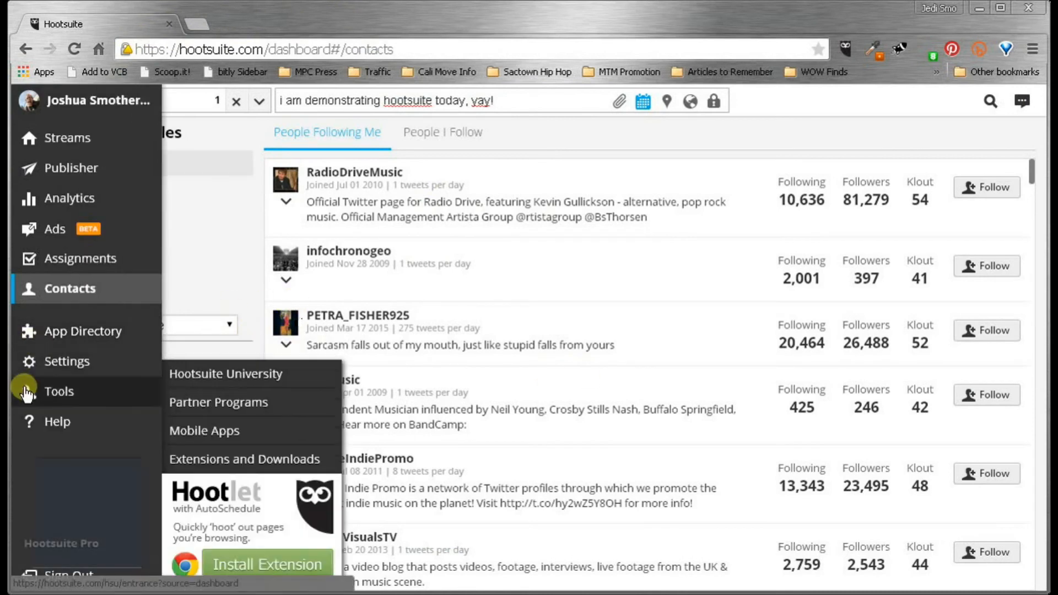
pyautogui.moveTo(50, 427)
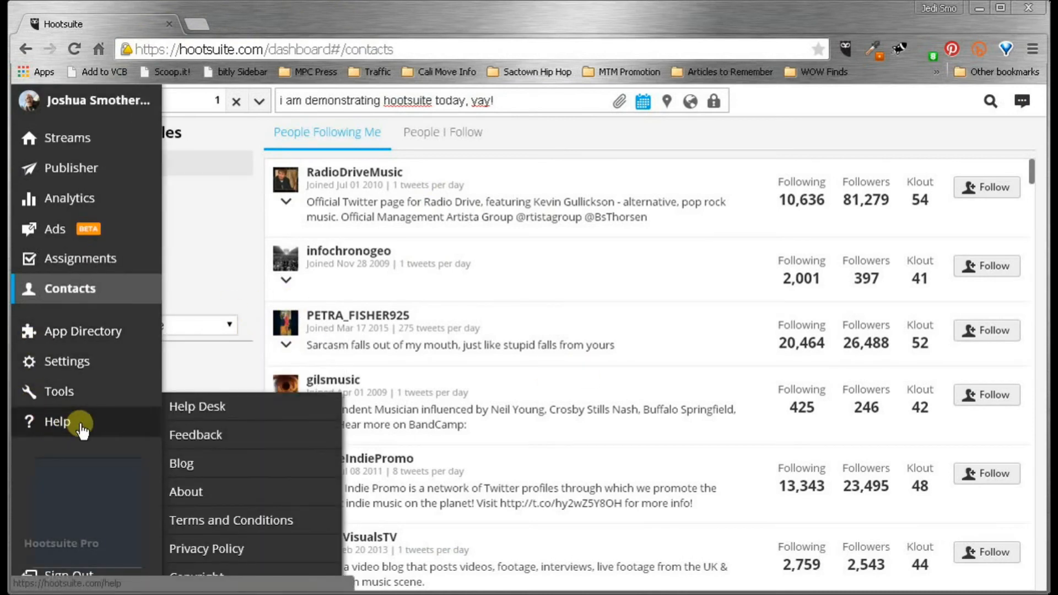